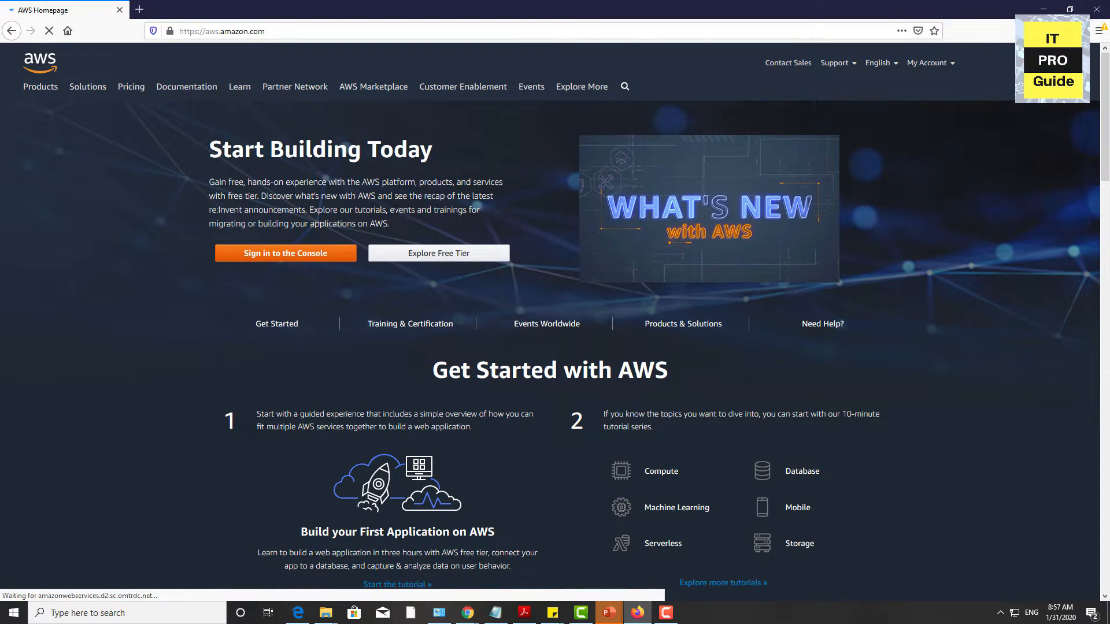
Step: Open the AWS Free Tier page and start creating a free account
{"action": "left_click", "coordinate": [437, 254]}
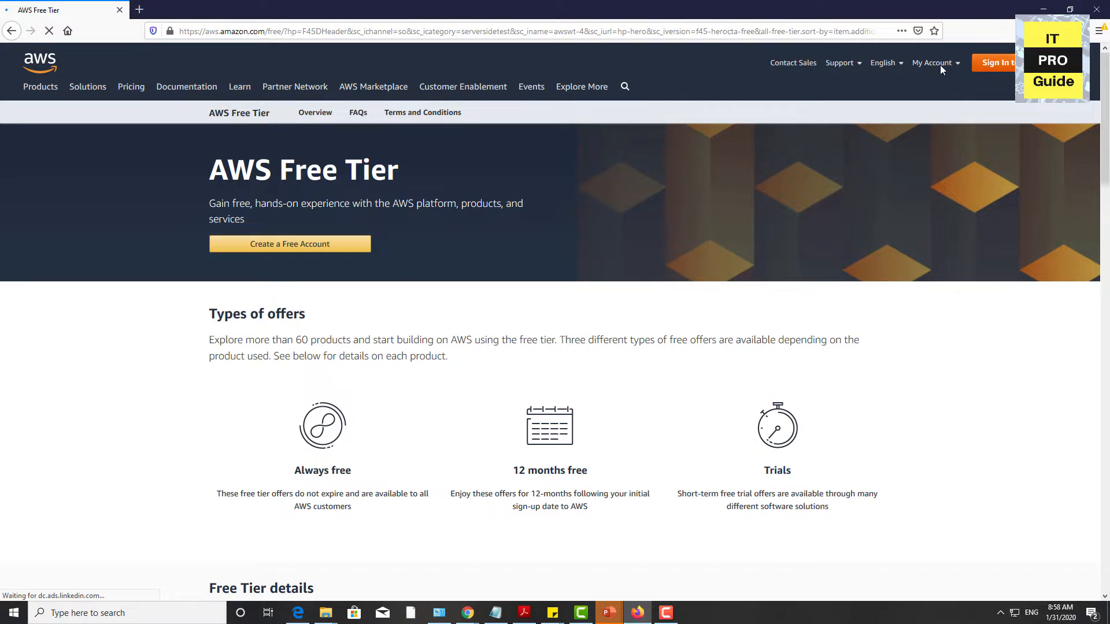
{"action": "mouse_move", "coordinate": [940, 64]}
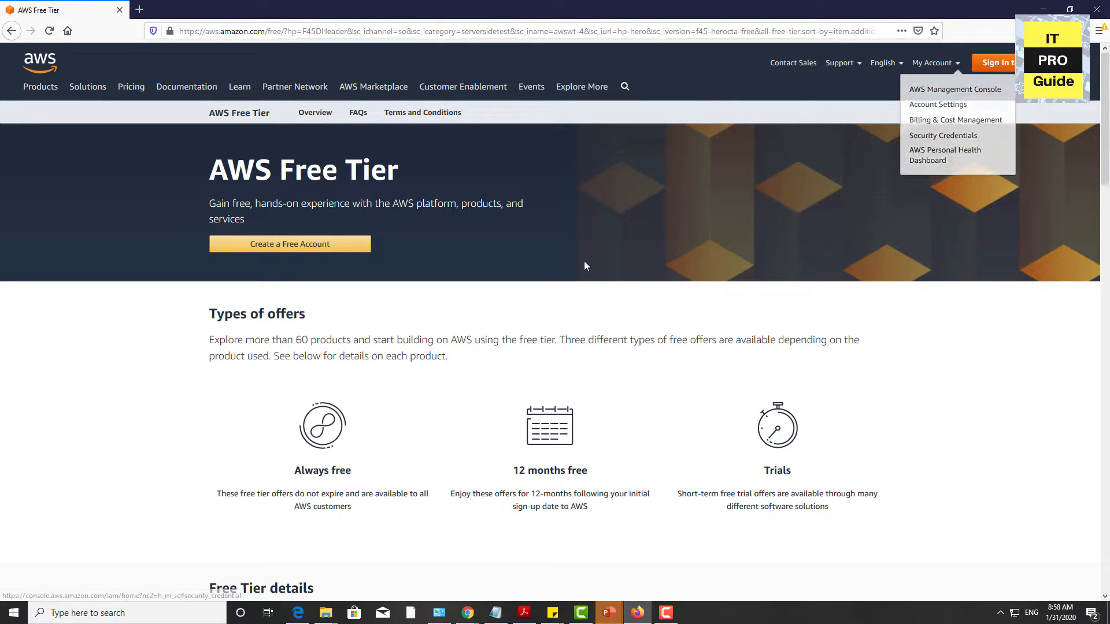
{"action": "left_click", "coordinate": [331, 252]}
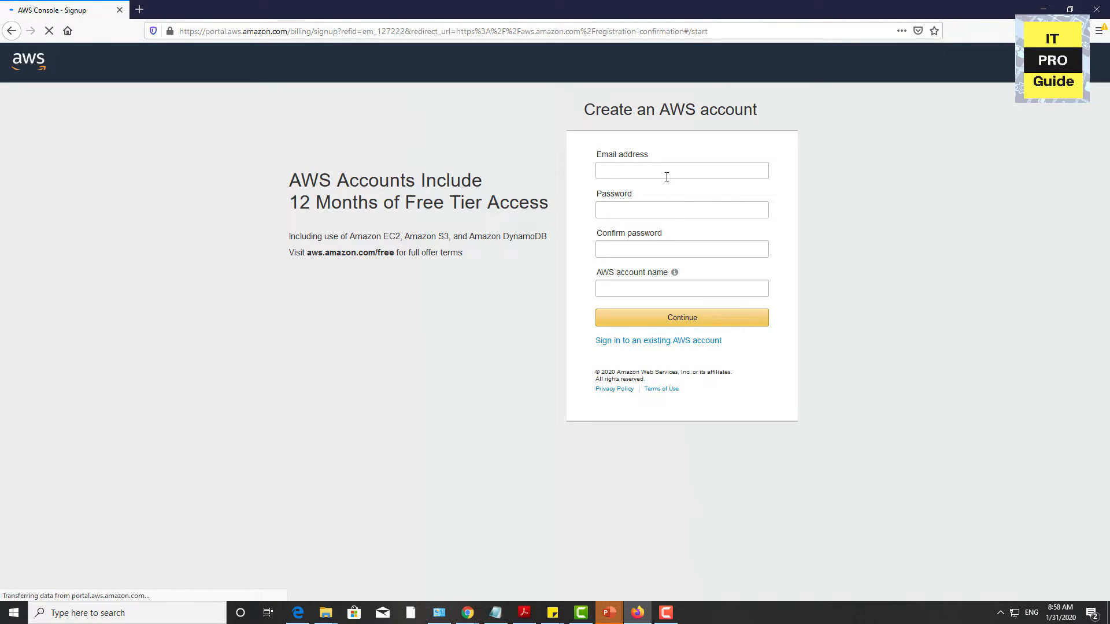
Step: Enter the company name in the contact information of the Professional account registration
{"action": "left_click", "coordinate": [666, 177]}
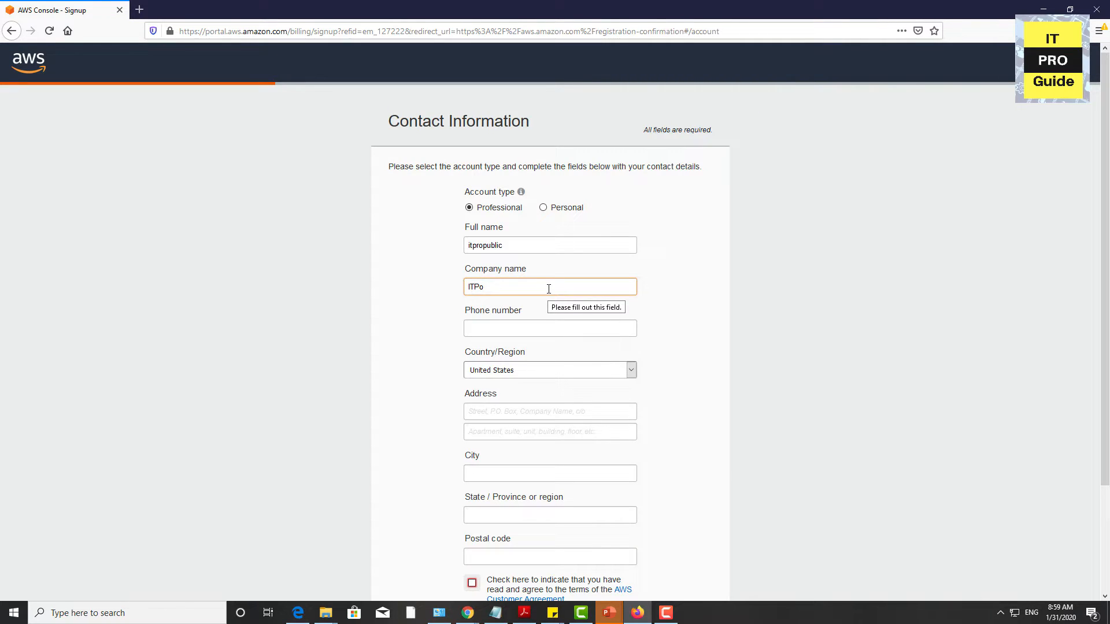
{"action": "type", "text": "ogu"}
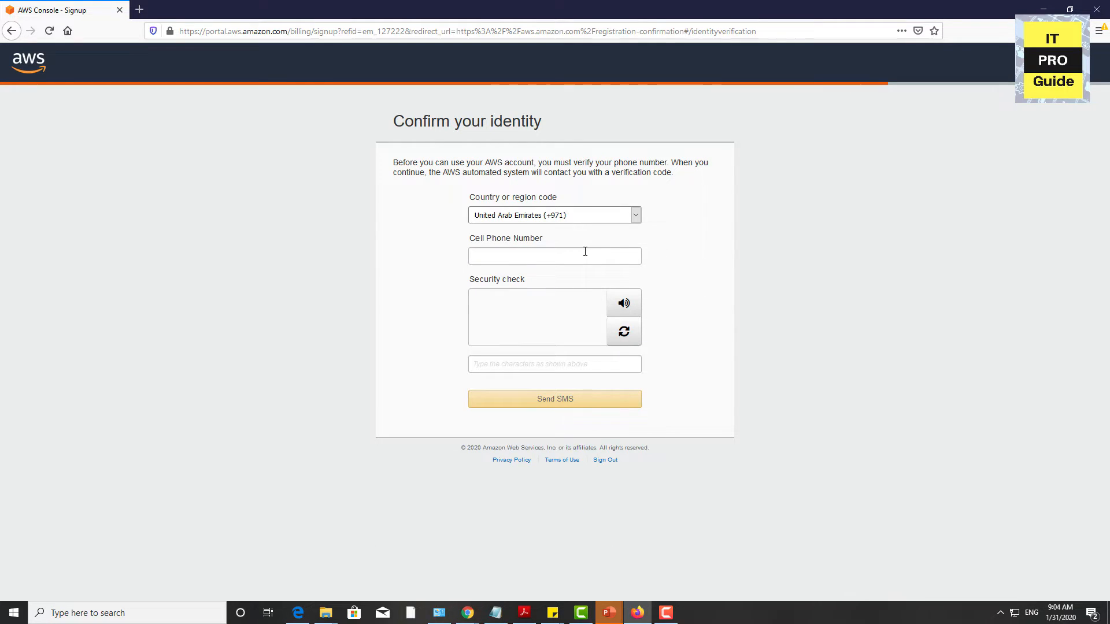
Step: Confirm the identity with the cell phone number and the received verification code, and continue the registration
{"action": "left_click", "coordinate": [585, 252]}
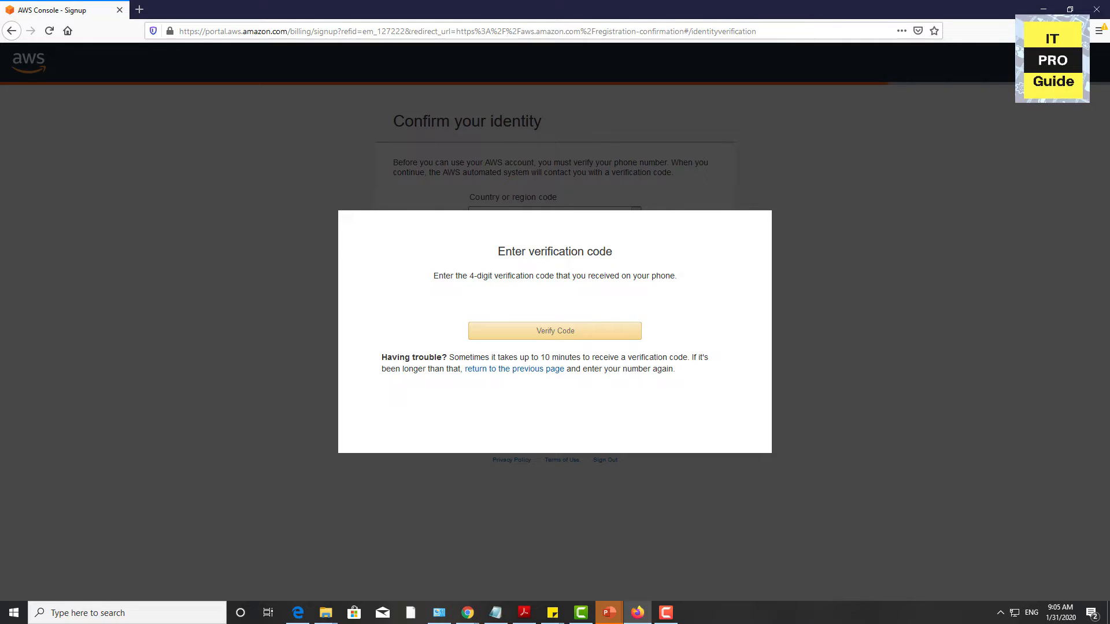
{"action": "type", "text": "*"}
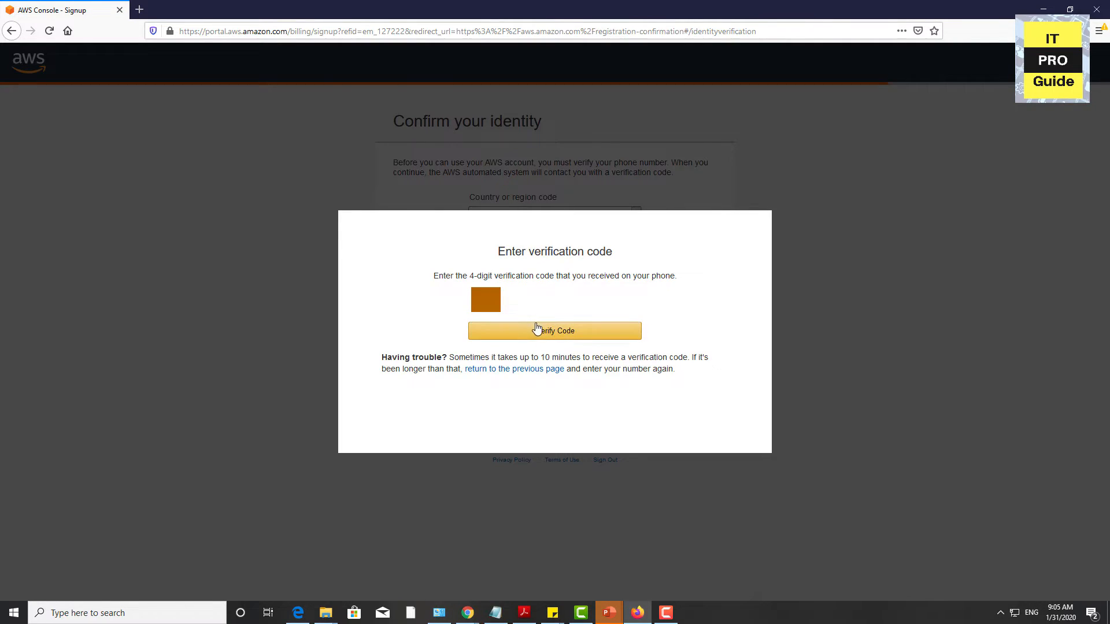
{"action": "left_click", "coordinate": [536, 331]}
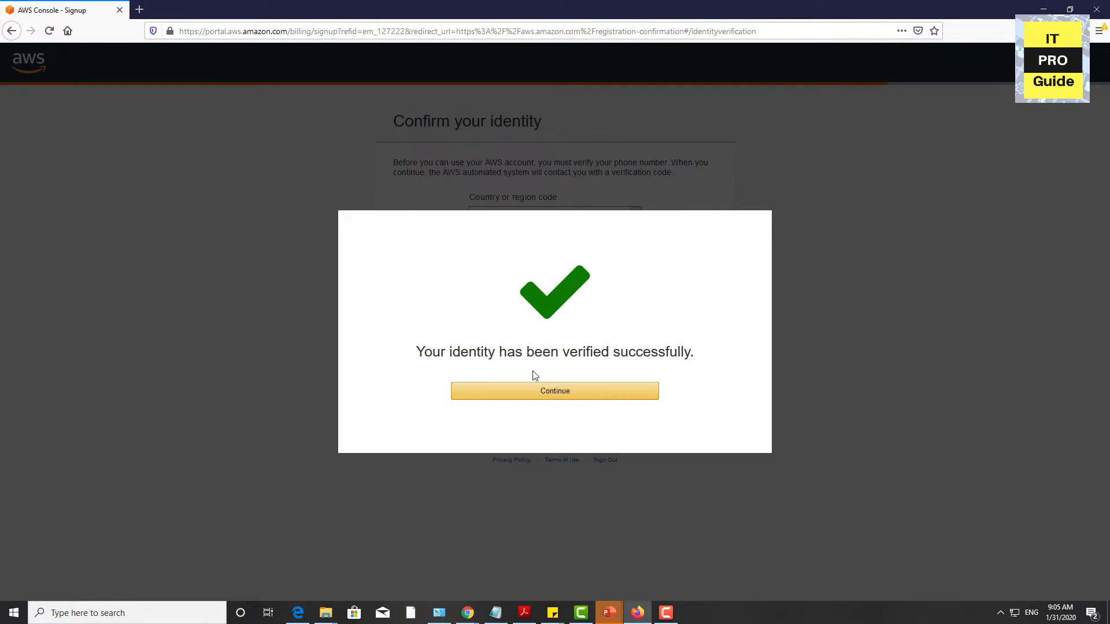
{"action": "left_click", "coordinate": [534, 392]}
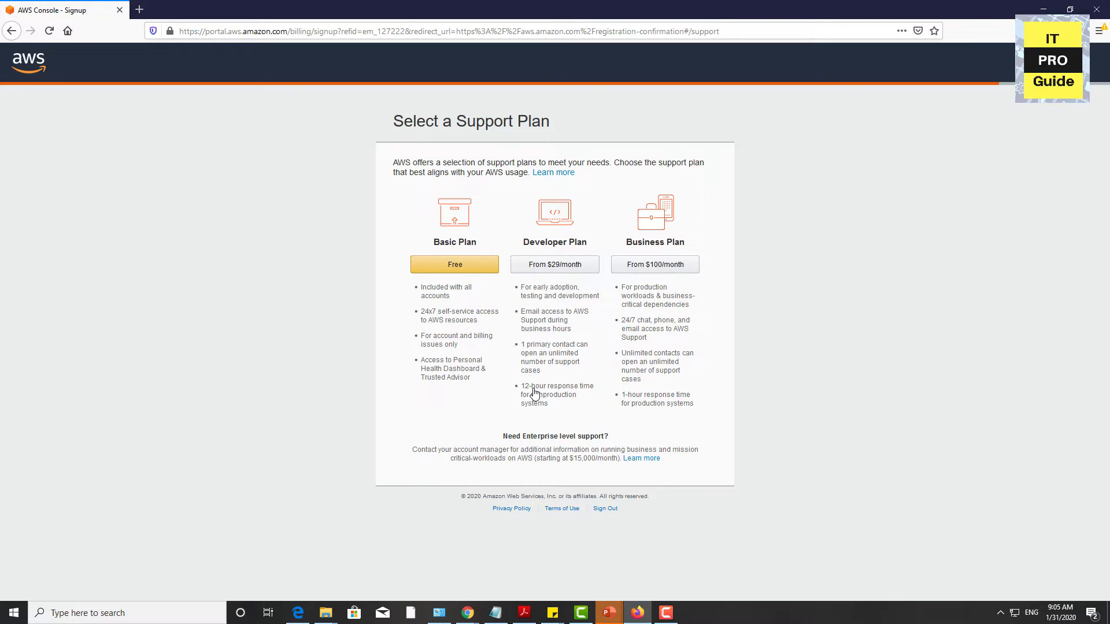
Step: Choose the free Basic support plan and submit Academic / Researcher as role and Learning & Certification as interest
{"action": "left_click", "coordinate": [460, 269]}
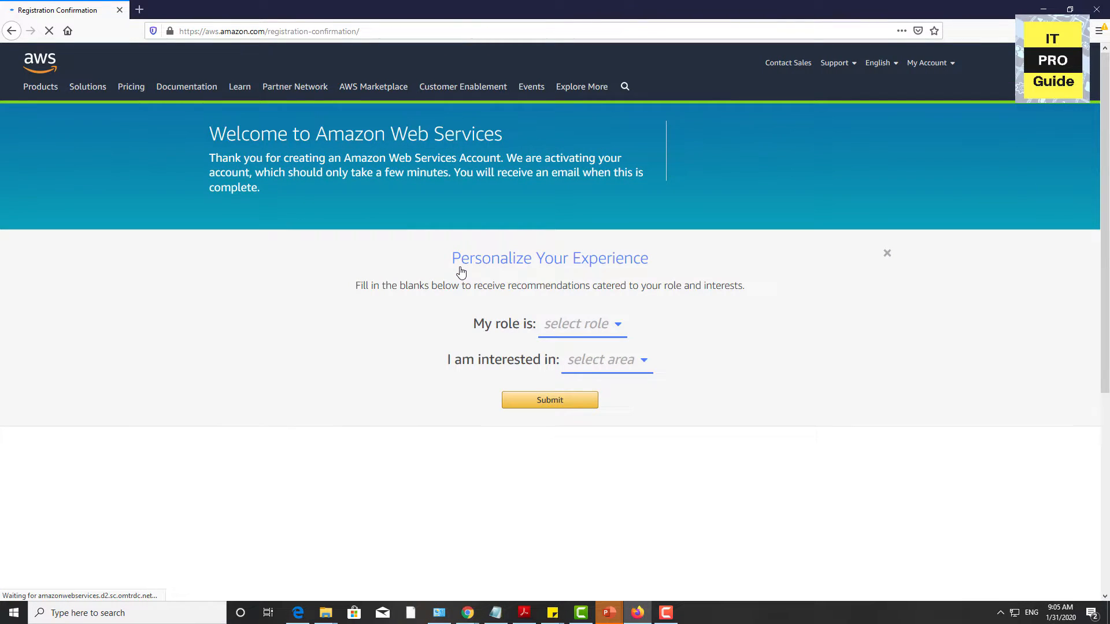
{"action": "left_click", "coordinate": [597, 339]}
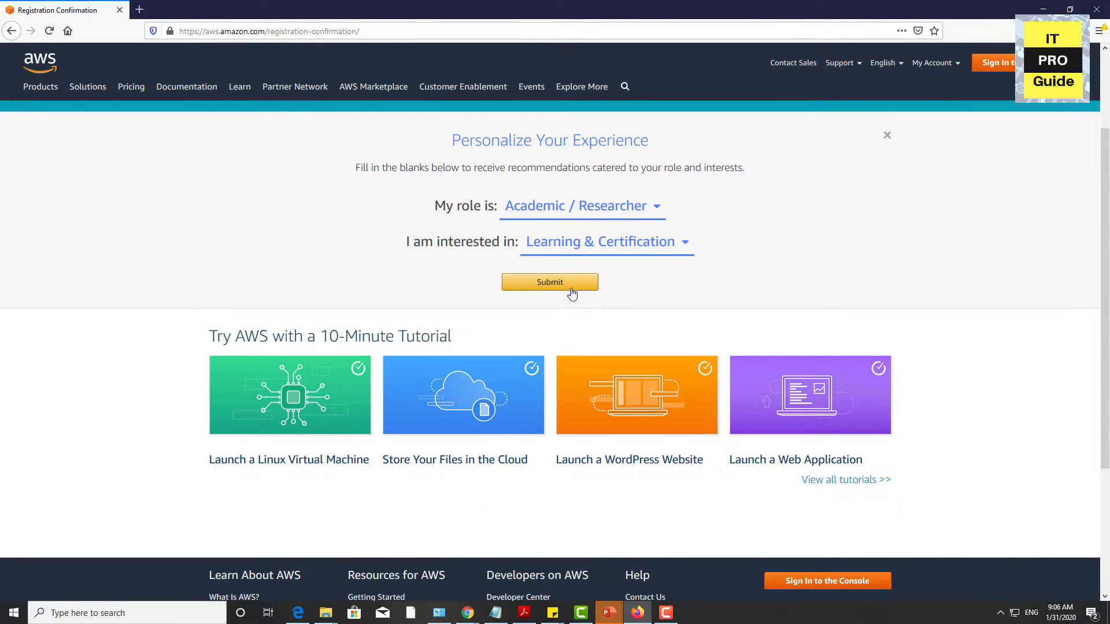
{"action": "left_click", "coordinate": [572, 294]}
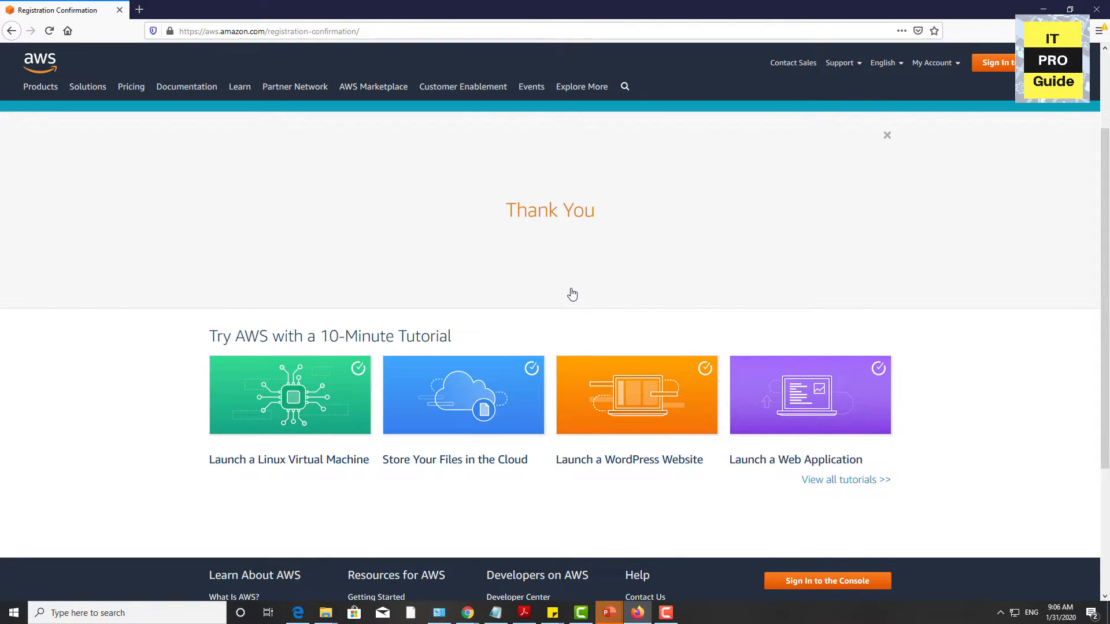
Step: Open the Amazon EC2 product page from the featured AWS services
{"action": "scroll", "coordinate": [645, 350], "scroll_direction": "down", "scroll_amount": 3}
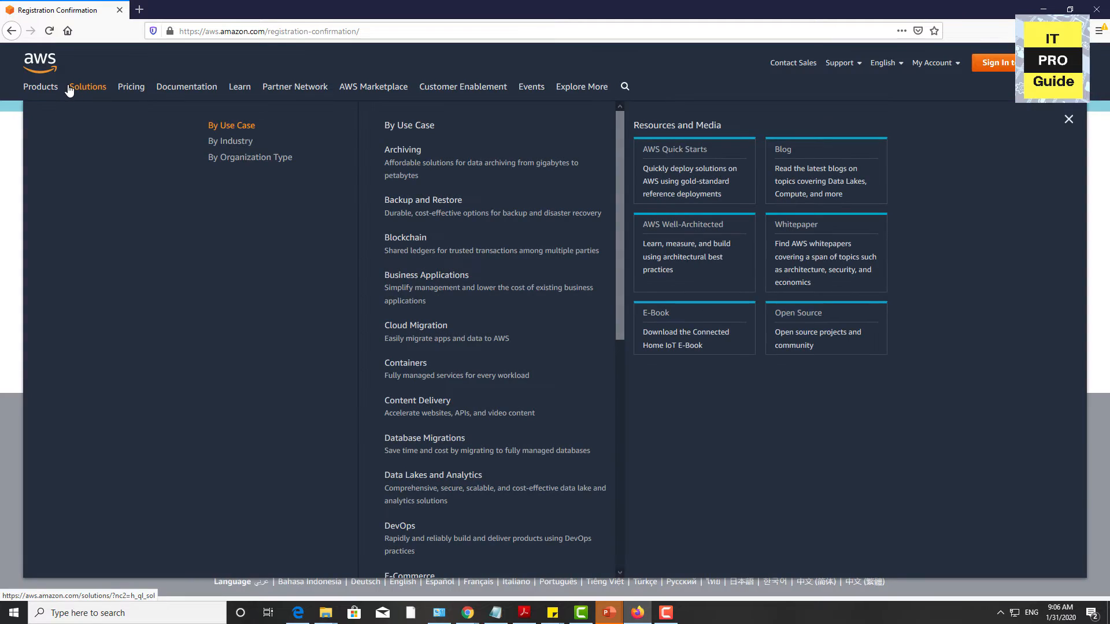
{"action": "mouse_move", "coordinate": [57, 88]}
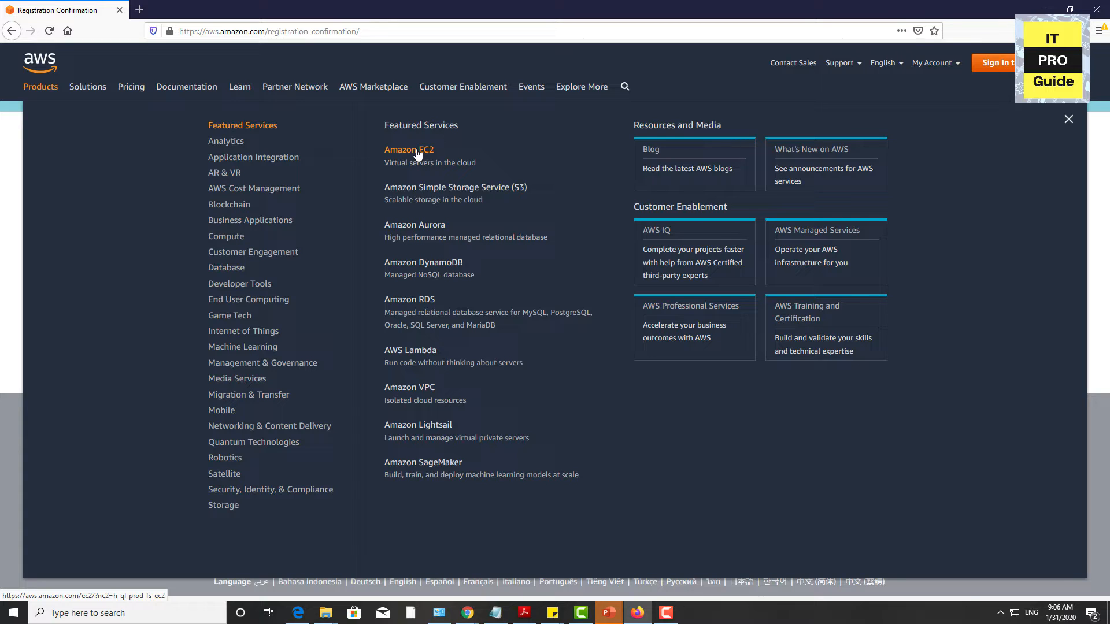
{"action": "left_click", "coordinate": [416, 152]}
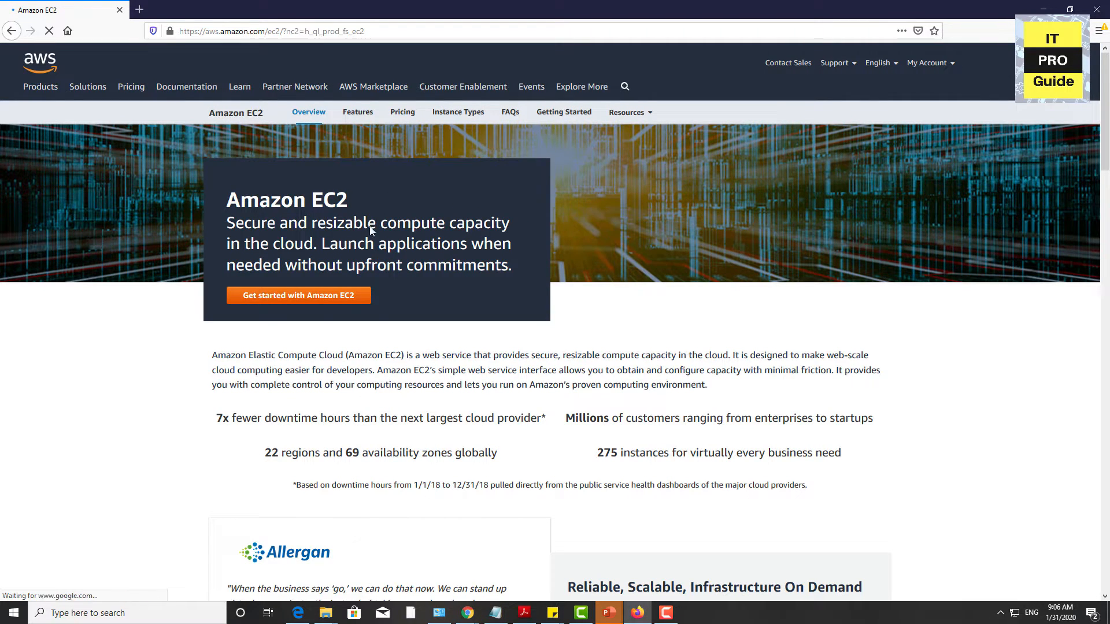
Step: Get started with Amazon EC2, sign in as the root user and decline saving the login in the browser
{"action": "left_click", "coordinate": [322, 301]}
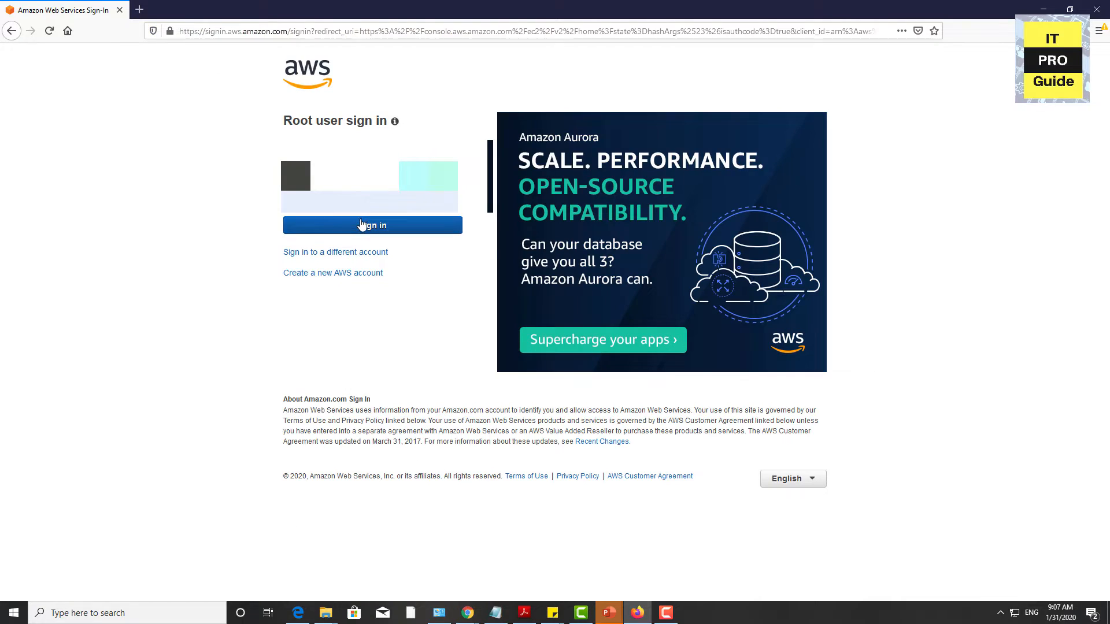
{"action": "left_click", "coordinate": [361, 225]}
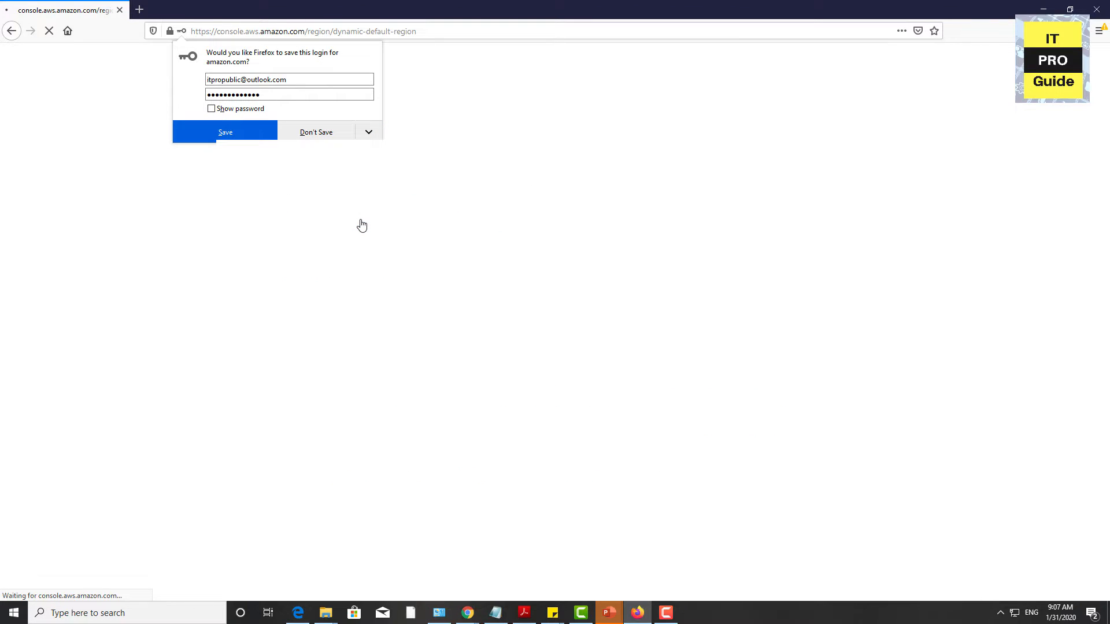
{"action": "left_click", "coordinate": [304, 133]}
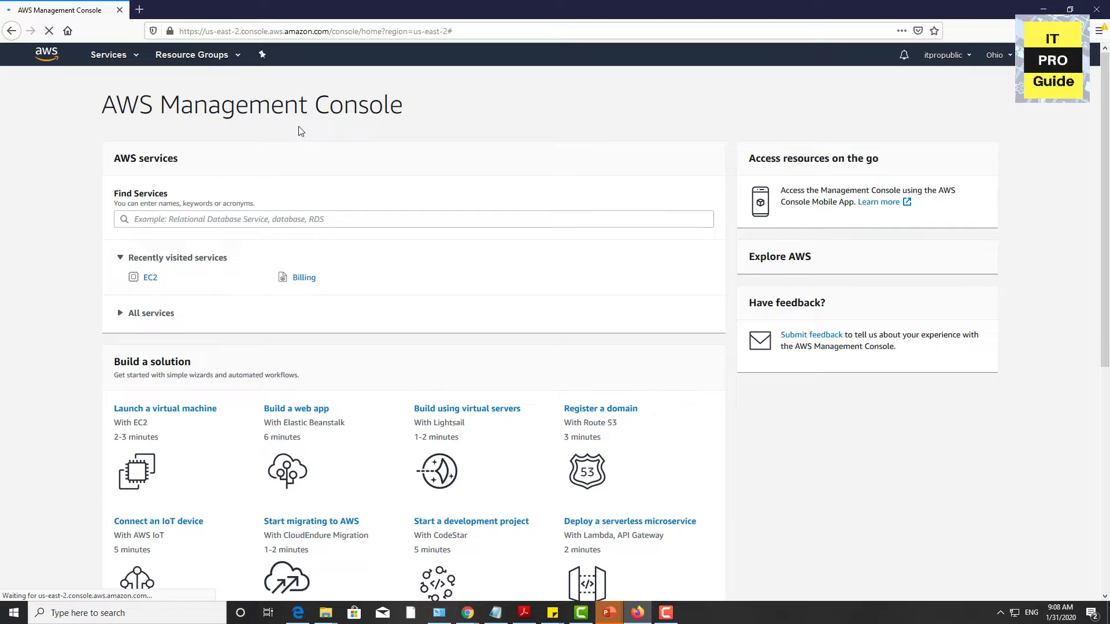
Step: Start launching a virtual machine with EC2 from the console's suggested solutions
{"action": "scroll", "coordinate": [200, 373], "scroll_direction": "down", "scroll_amount": 1}
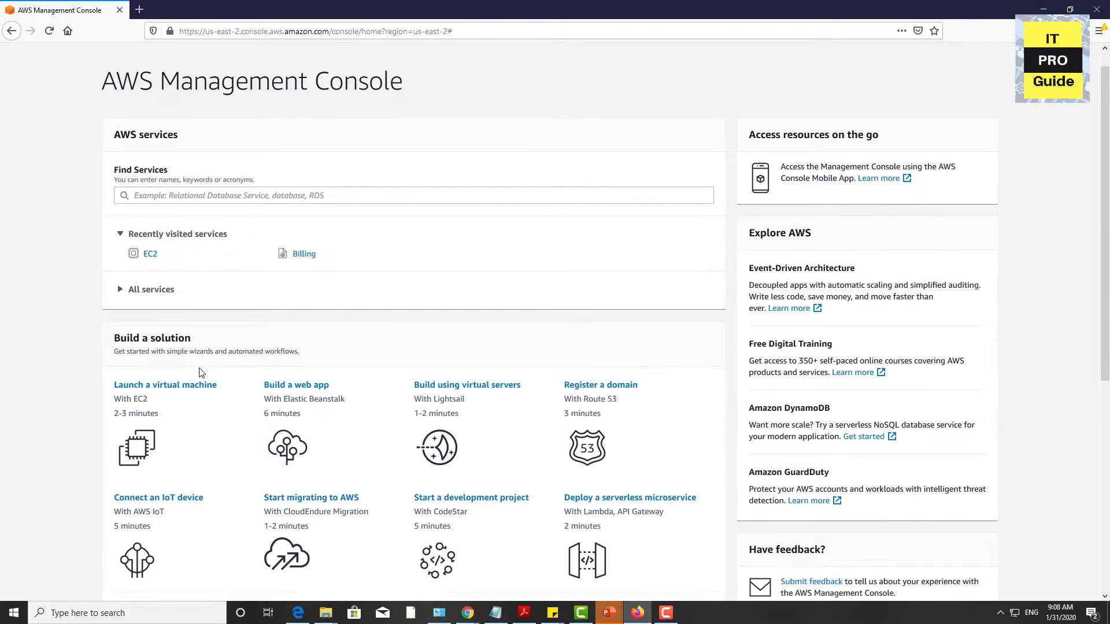
{"action": "scroll", "coordinate": [200, 373], "scroll_direction": "down", "scroll_amount": 1}
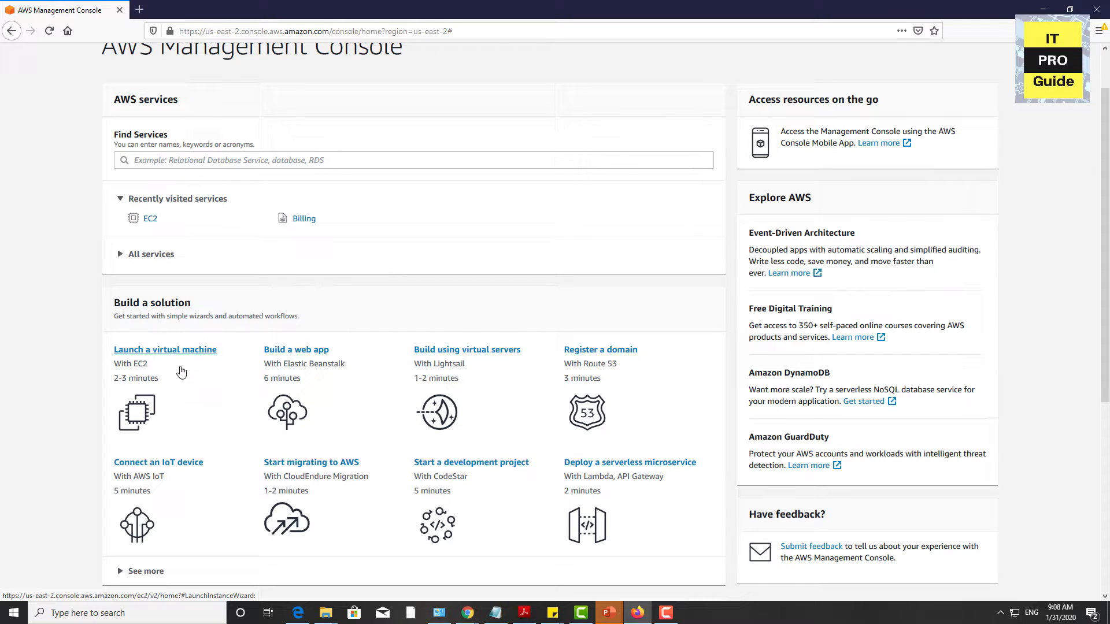
{"action": "left_click", "coordinate": [181, 361]}
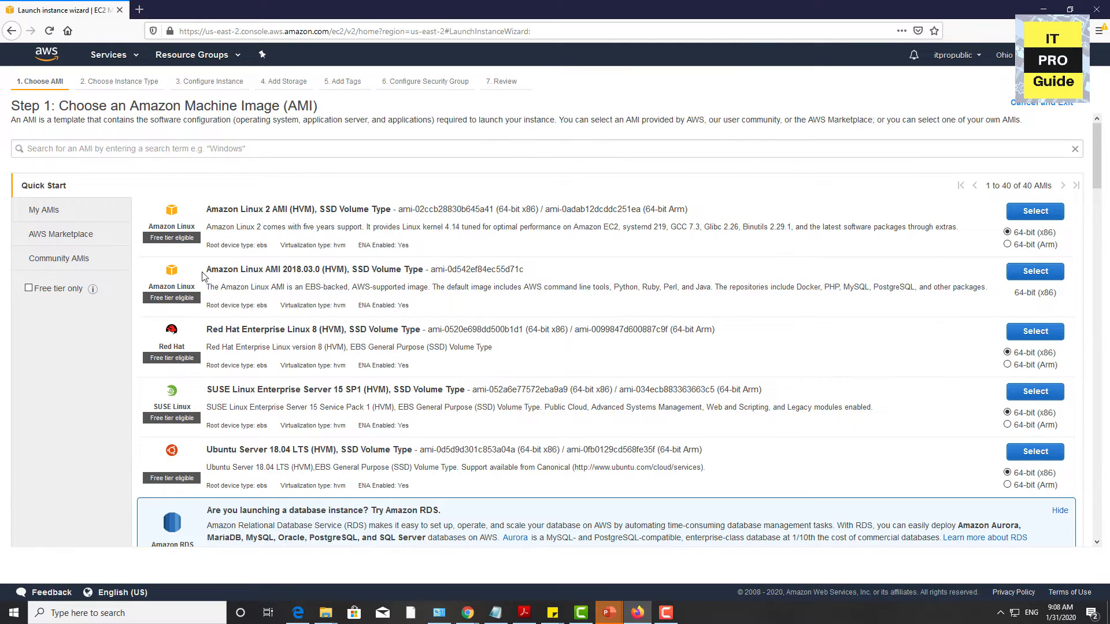
Step: Select the Microsoft Windows Server 2019 Base image as the Amazon Machine Image for the instance
{"action": "scroll", "coordinate": [396, 332], "scroll_direction": "down", "scroll_amount": 1}
{"action": "scroll", "coordinate": [397, 332], "scroll_direction": "down", "scroll_amount": 5}
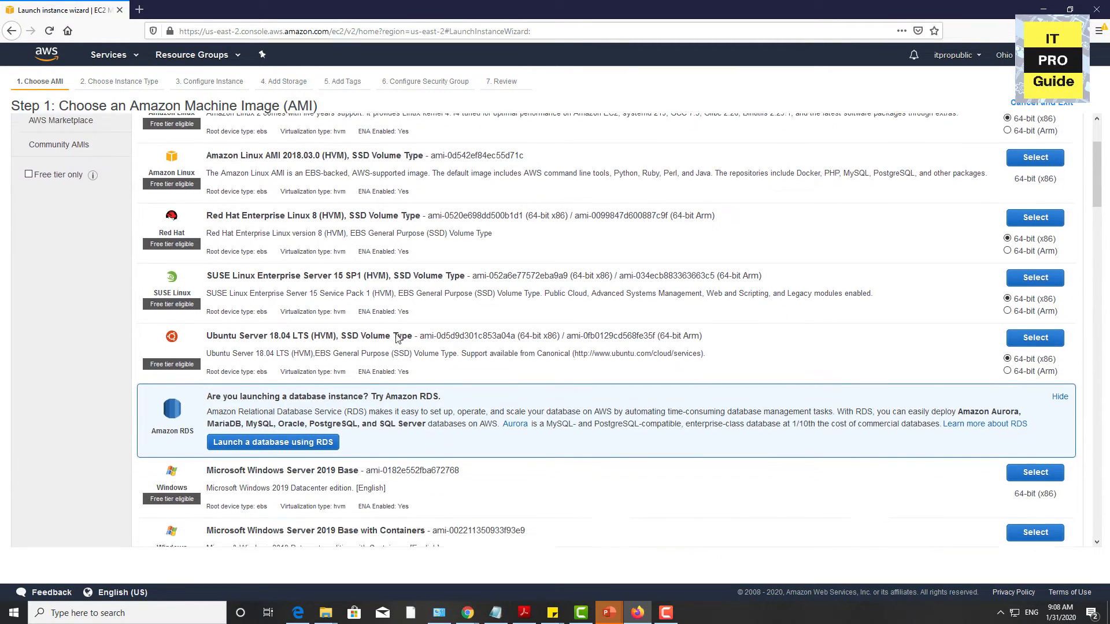
{"action": "scroll", "coordinate": [398, 341], "scroll_direction": "down", "scroll_amount": 4}
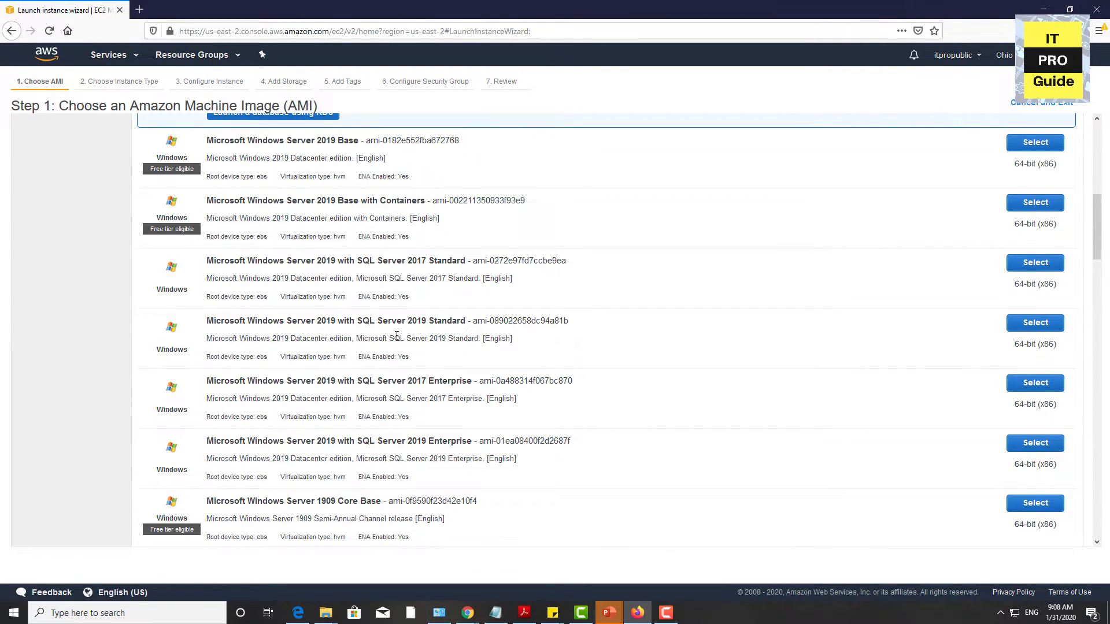
{"action": "scroll", "coordinate": [397, 335], "scroll_direction": "down", "scroll_amount": 6}
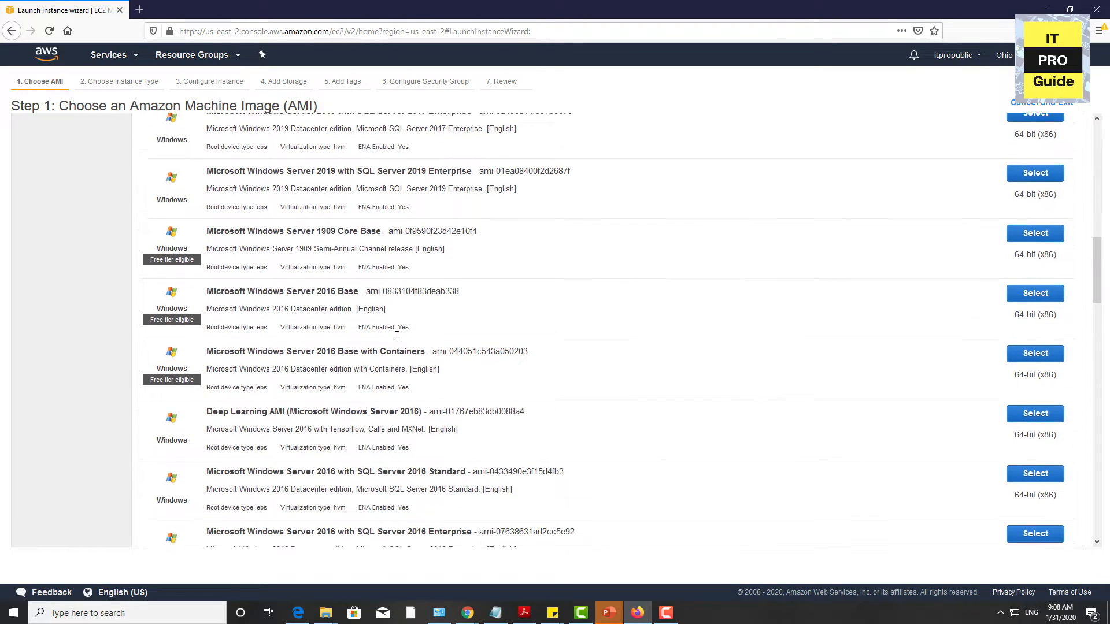
{"action": "scroll", "coordinate": [360, 340], "scroll_direction": "up", "scroll_amount": 12}
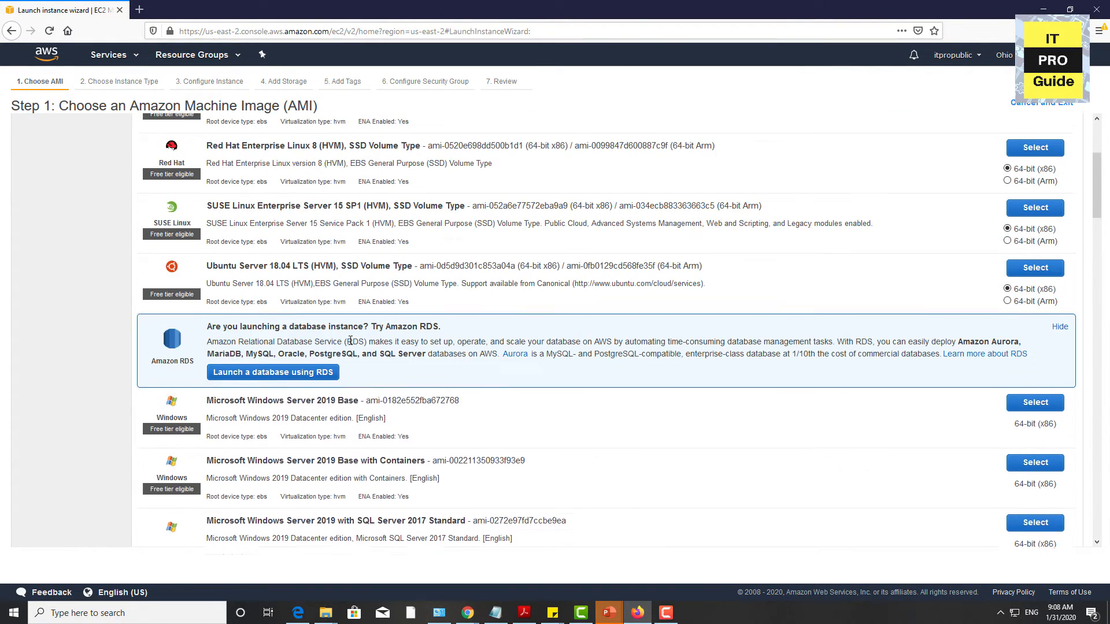
{"action": "scroll", "coordinate": [177, 272], "scroll_direction": "up", "scroll_amount": 2}
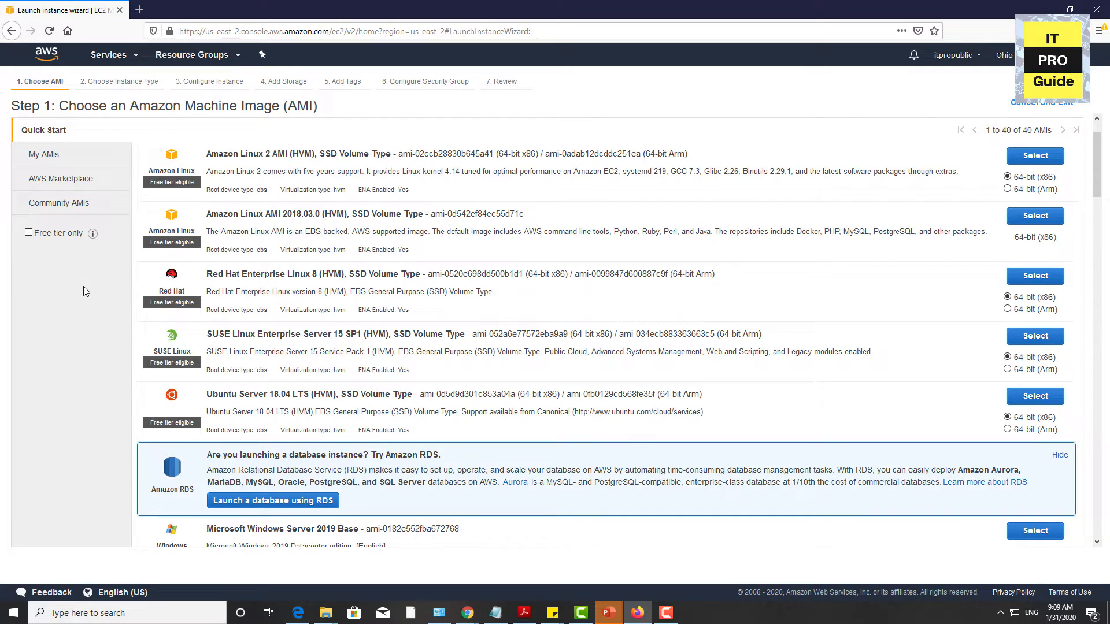
{"action": "scroll", "coordinate": [83, 286], "scroll_direction": "down", "scroll_amount": 5}
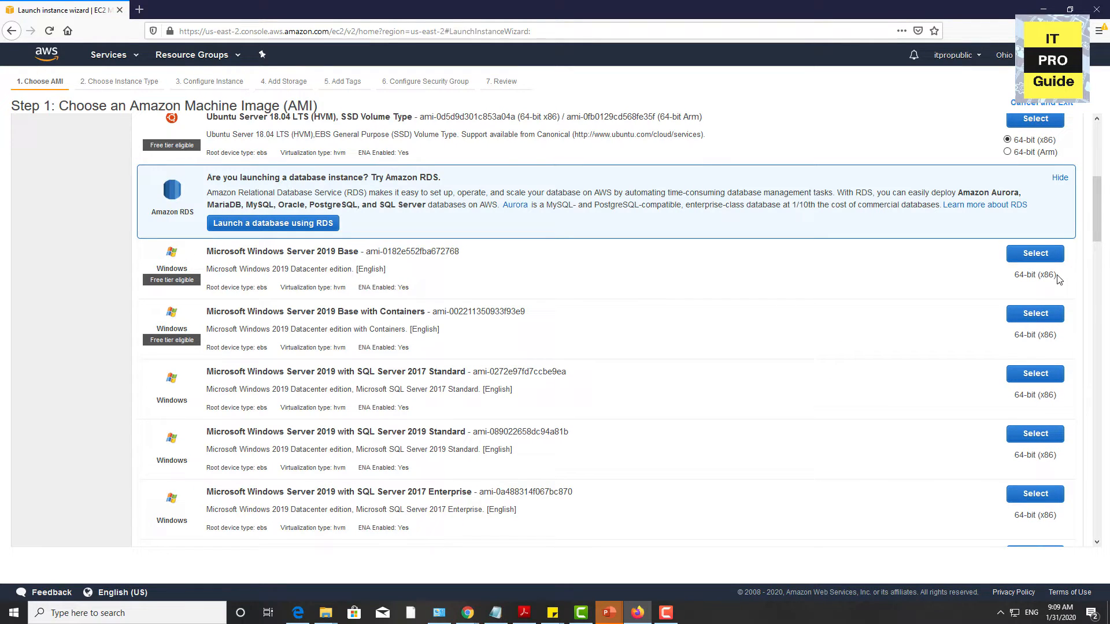
{"action": "left_click", "coordinate": [1050, 254]}
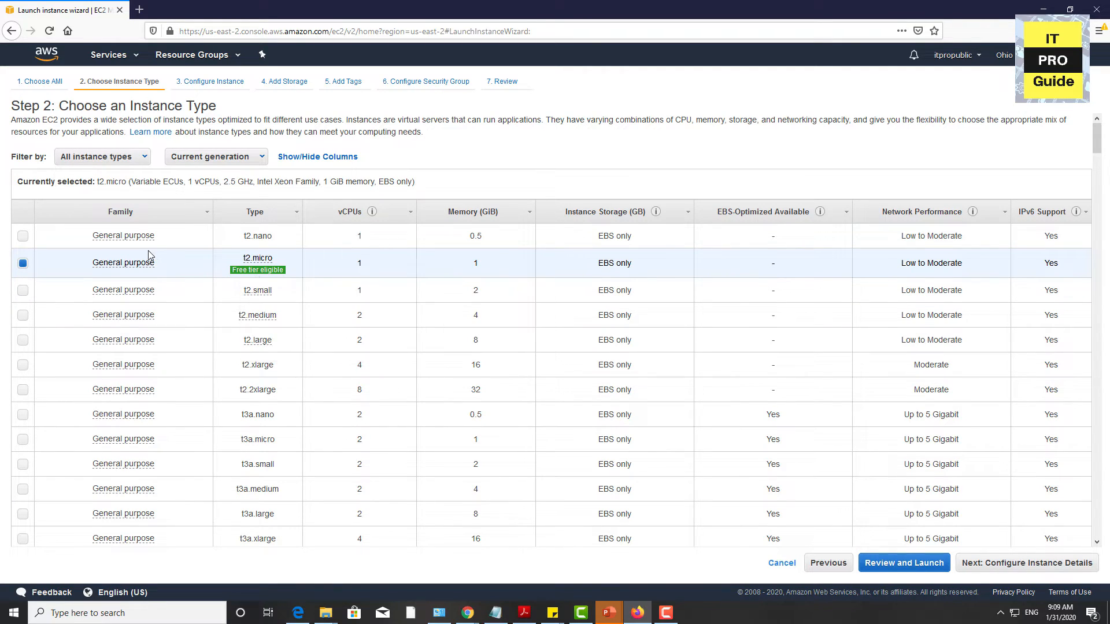
Step: Review the available instance types with their vCPUs, memory, storage and network performance
{"action": "scroll", "coordinate": [224, 335], "scroll_direction": "down", "scroll_amount": 2}
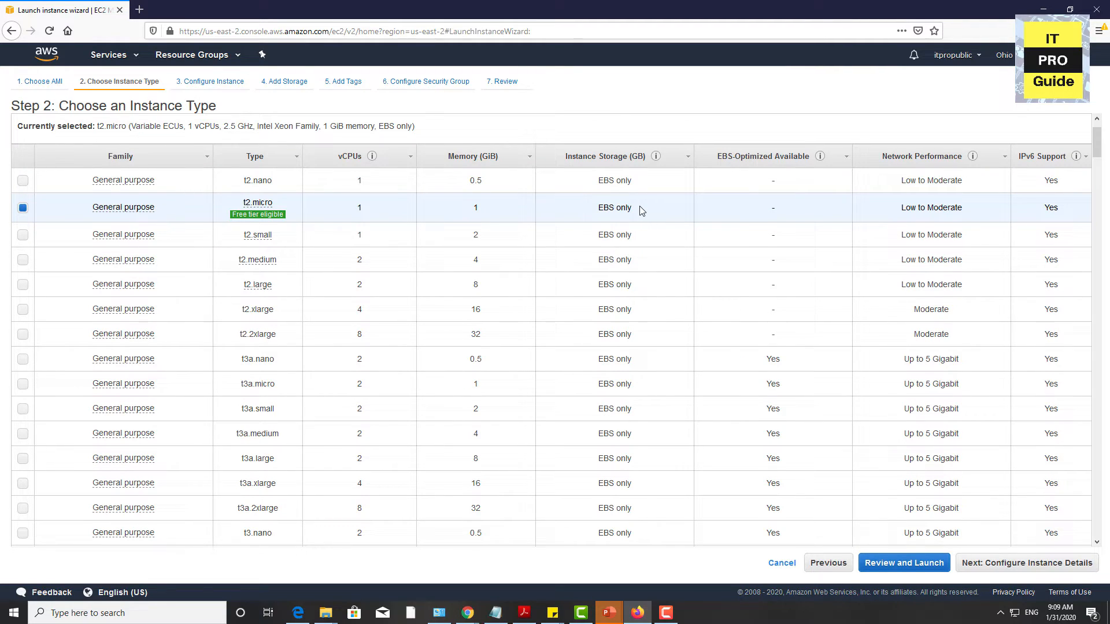
{"action": "scroll", "coordinate": [640, 210], "scroll_direction": "down", "scroll_amount": 3}
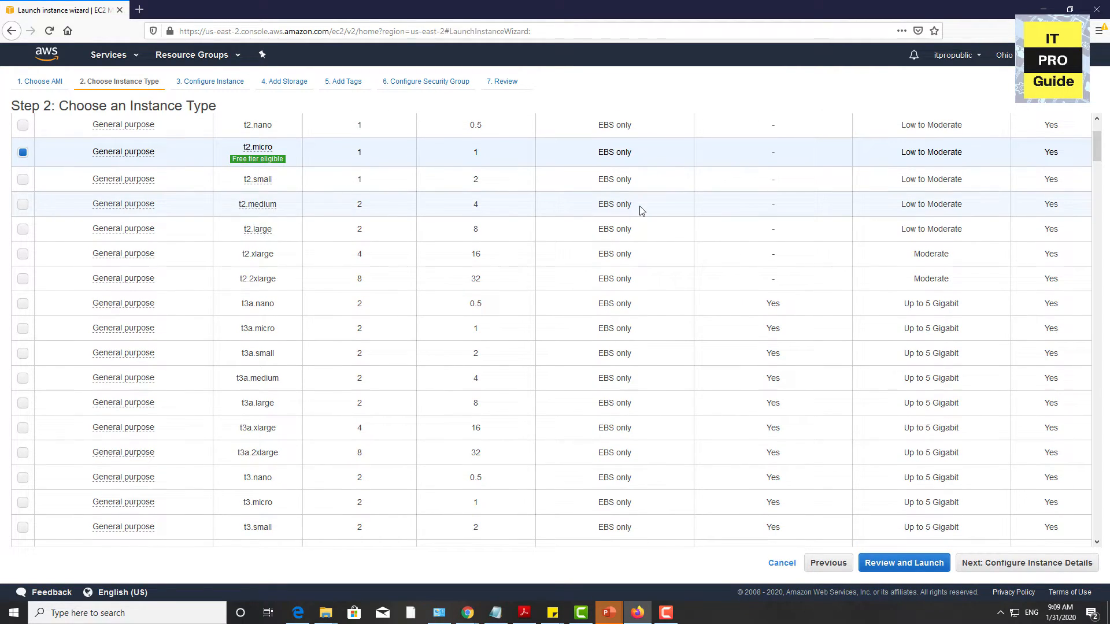
{"action": "scroll", "coordinate": [640, 210], "scroll_direction": "down", "scroll_amount": 3}
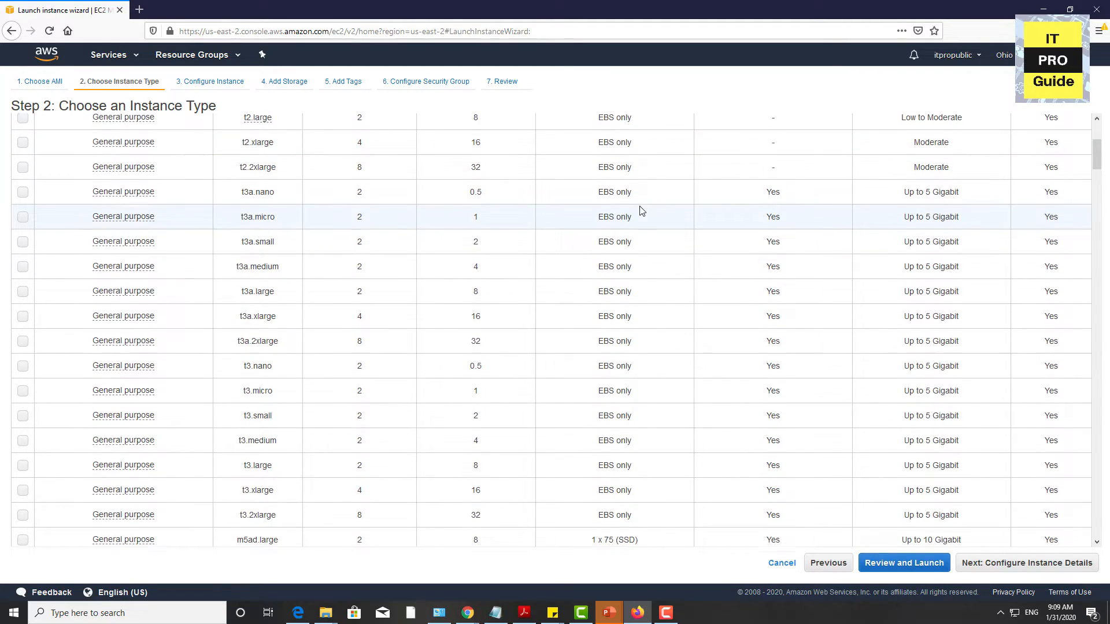
{"action": "scroll", "coordinate": [640, 210], "scroll_direction": "down", "scroll_amount": 3}
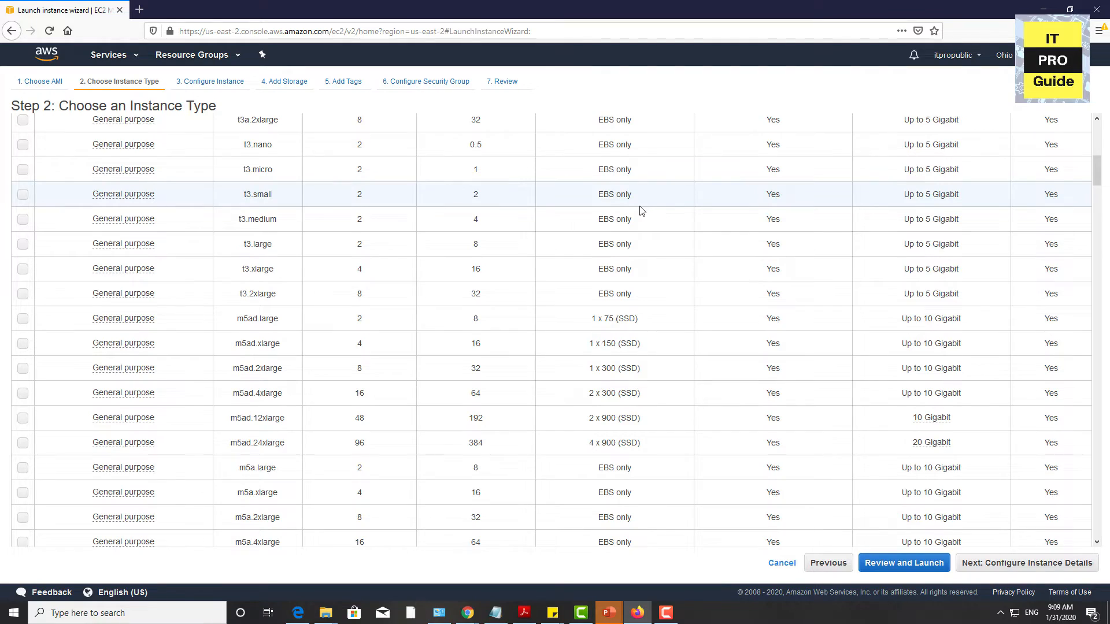
{"action": "scroll", "coordinate": [641, 210], "scroll_direction": "up", "scroll_amount": 10}
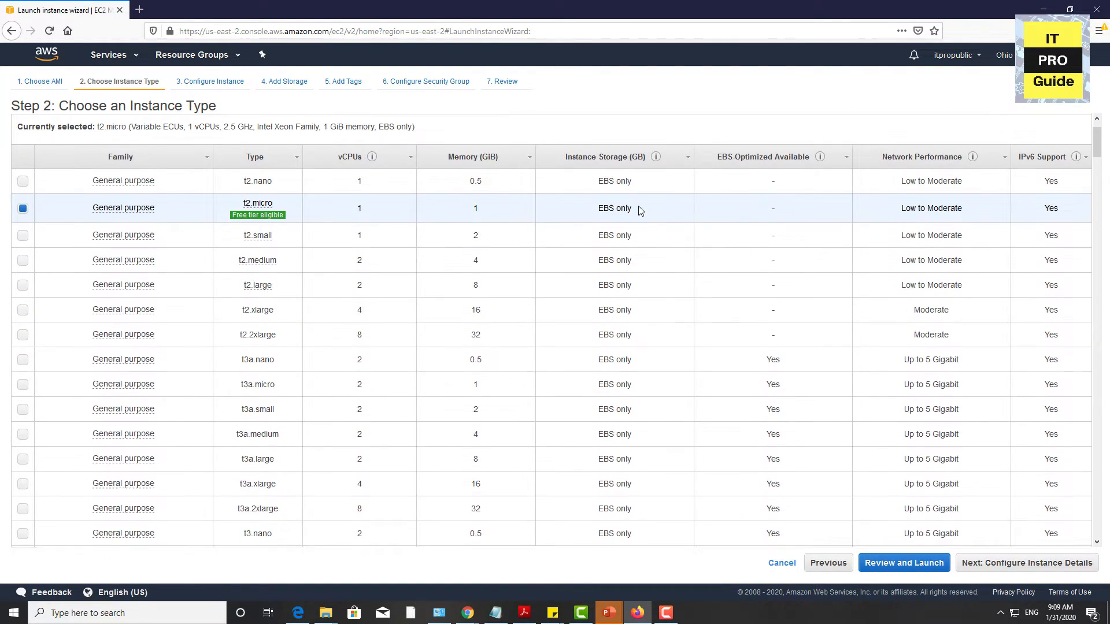
{"action": "scroll", "coordinate": [639, 210], "scroll_direction": "up", "scroll_amount": 2}
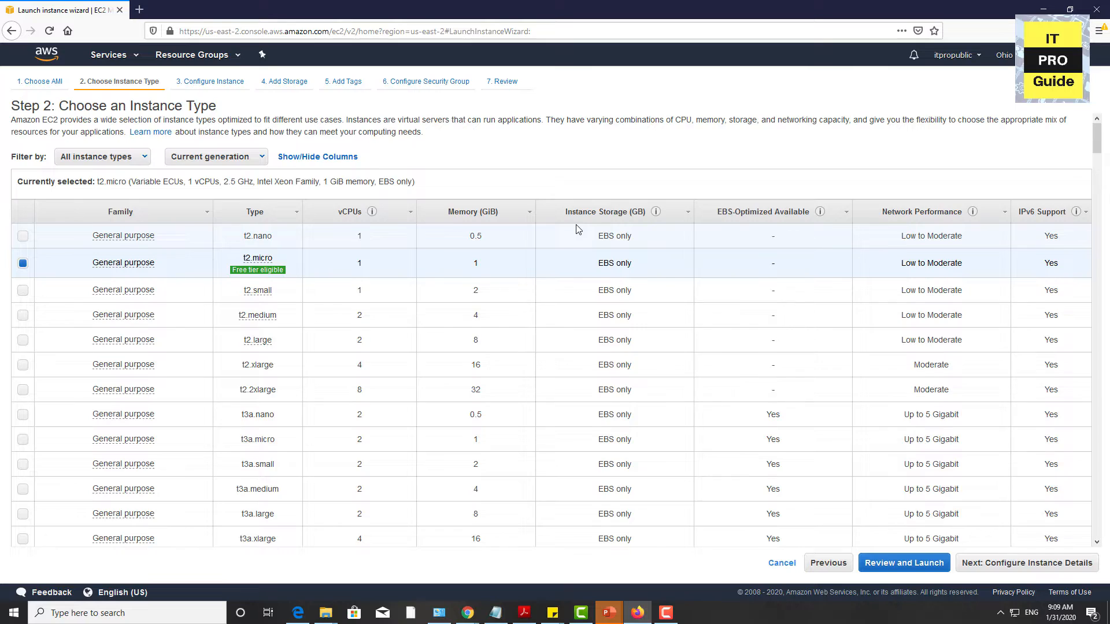
{"action": "scroll", "coordinate": [578, 229], "scroll_direction": "down", "scroll_amount": 2}
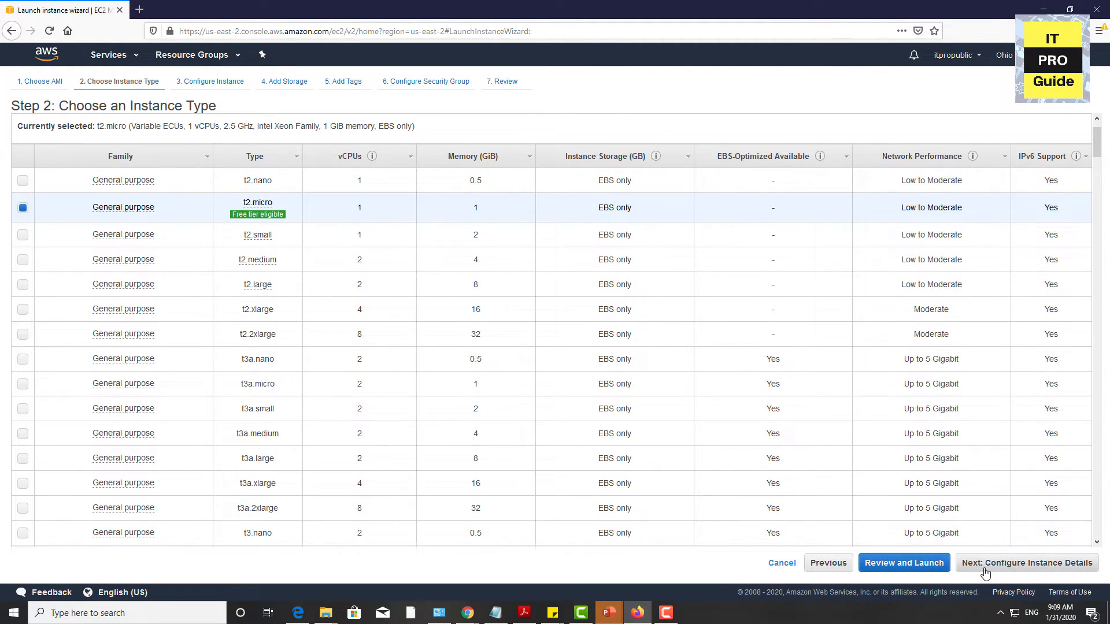
Step: Proceed to launching the t2.micro instance, create a new key pair named itpropublicniyas and save its private key file
{"action": "left_click", "coordinate": [925, 567]}
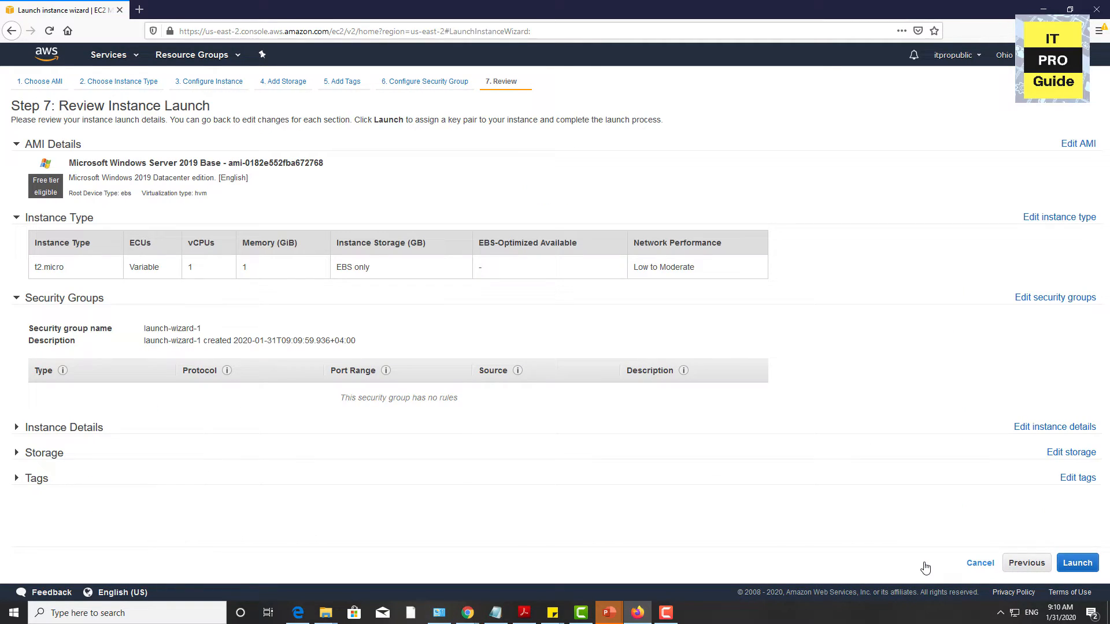
{"action": "left_click", "coordinate": [1073, 572]}
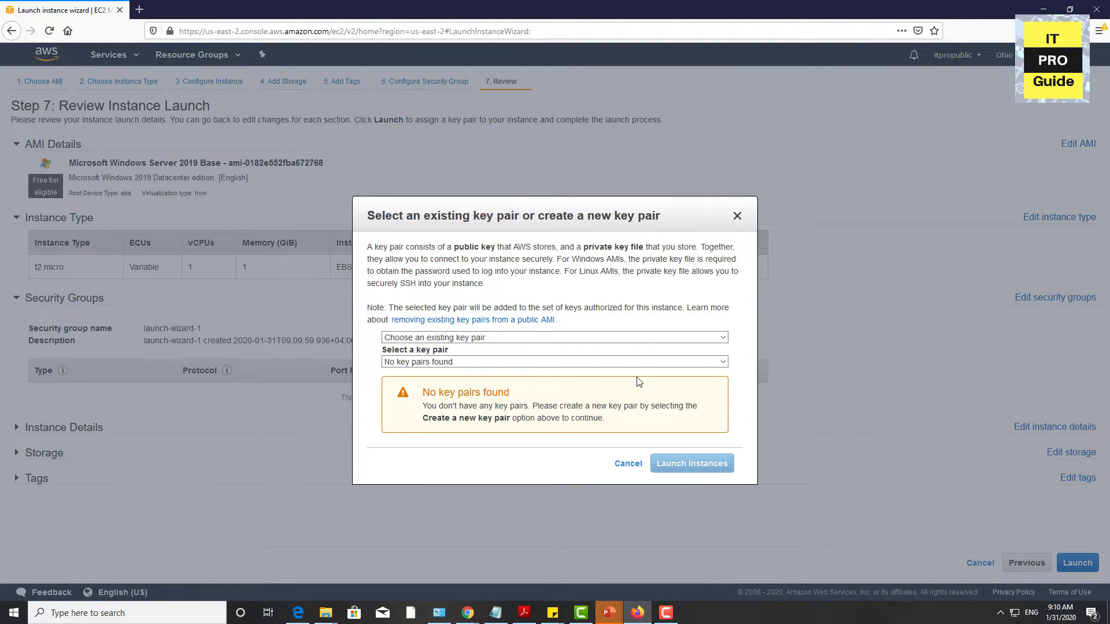
{"action": "left_click", "coordinate": [602, 339]}
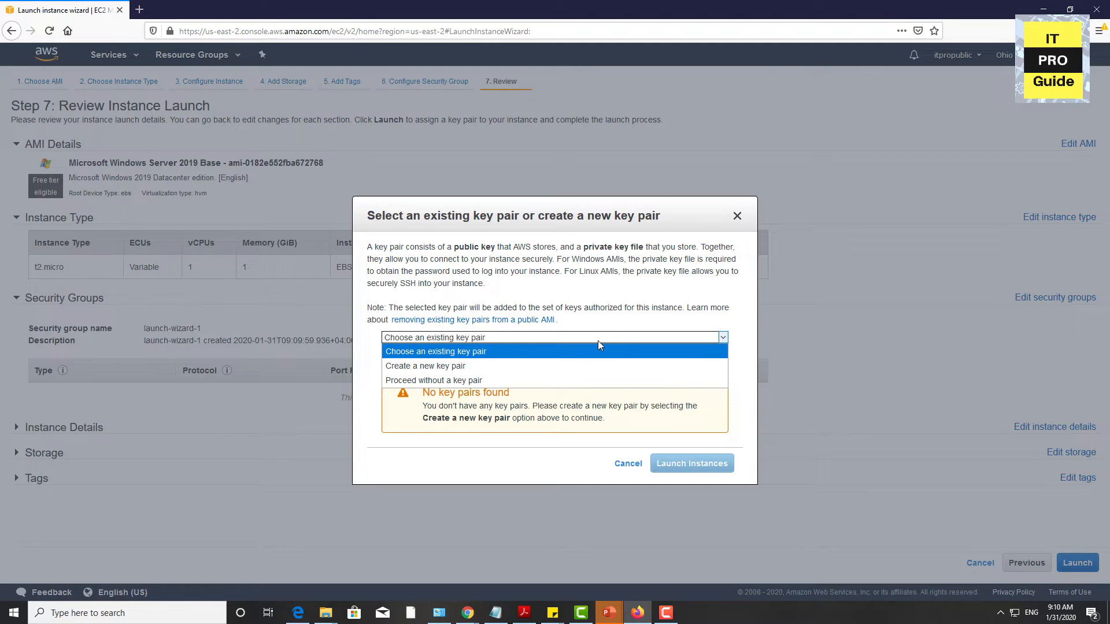
{"action": "left_click", "coordinate": [530, 366]}
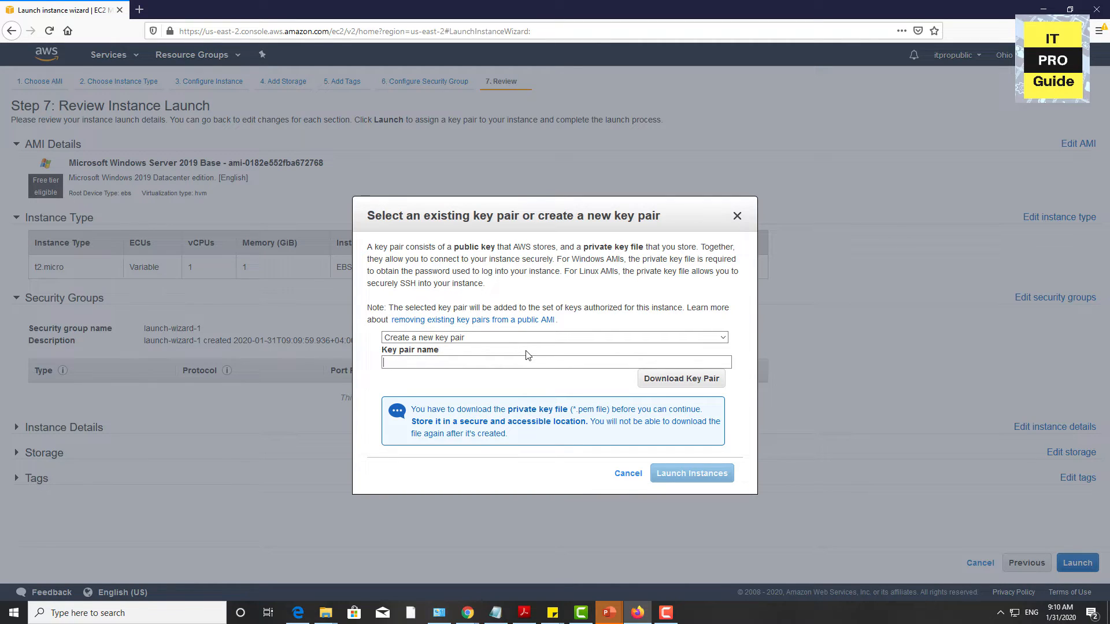
{"action": "type", "text": "itpropublicniyas"}
{"action": "left_click", "coordinate": [669, 381]}
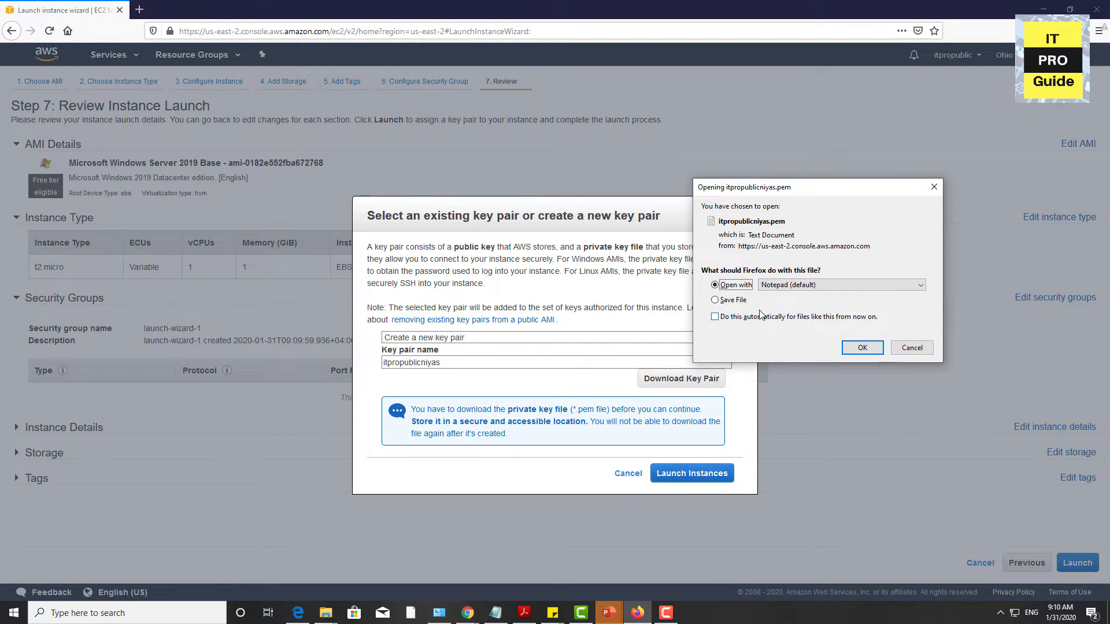
{"action": "left_click", "coordinate": [729, 301]}
{"action": "left_click", "coordinate": [858, 348]}
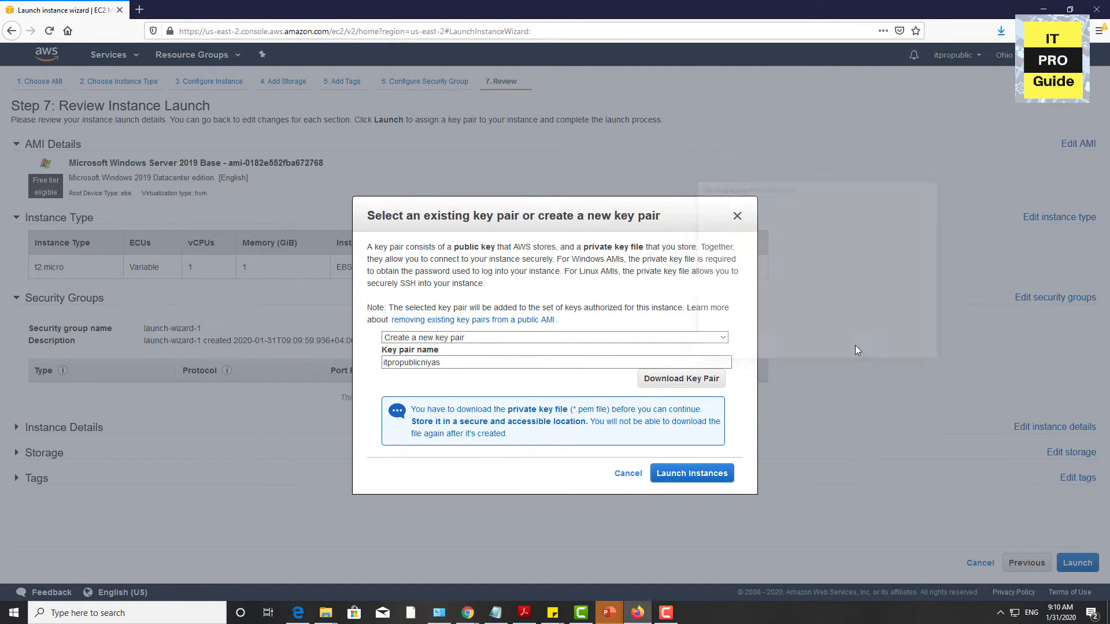
Step: Launch the instance with the new key pair, check the downloaded key file and view the list of instances
{"action": "left_click", "coordinate": [692, 478]}
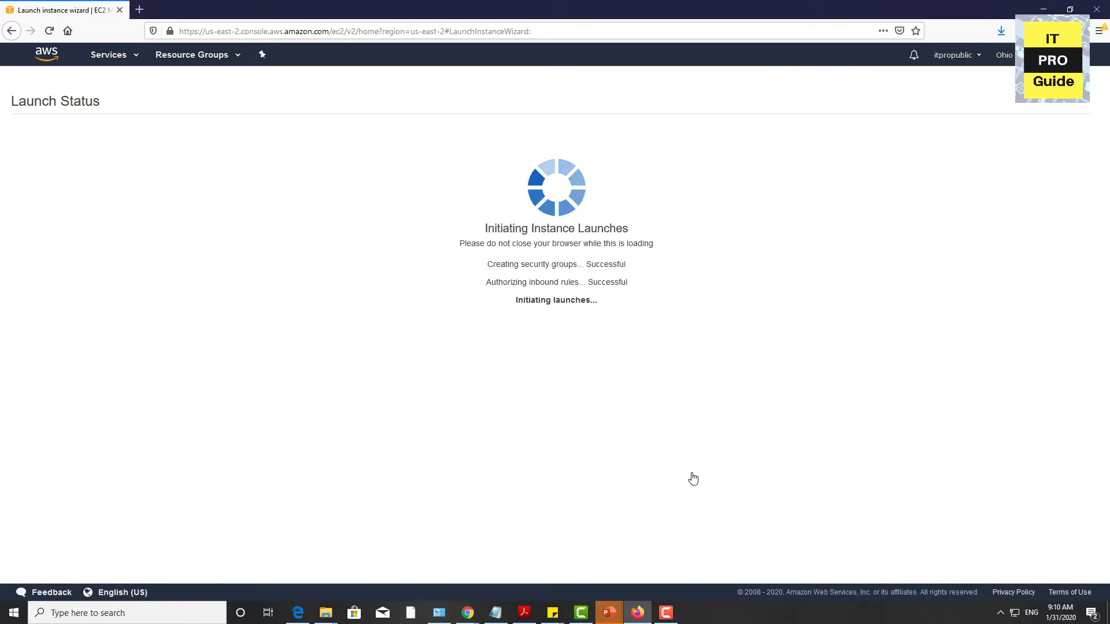
{"action": "left_click", "coordinate": [1001, 31]}
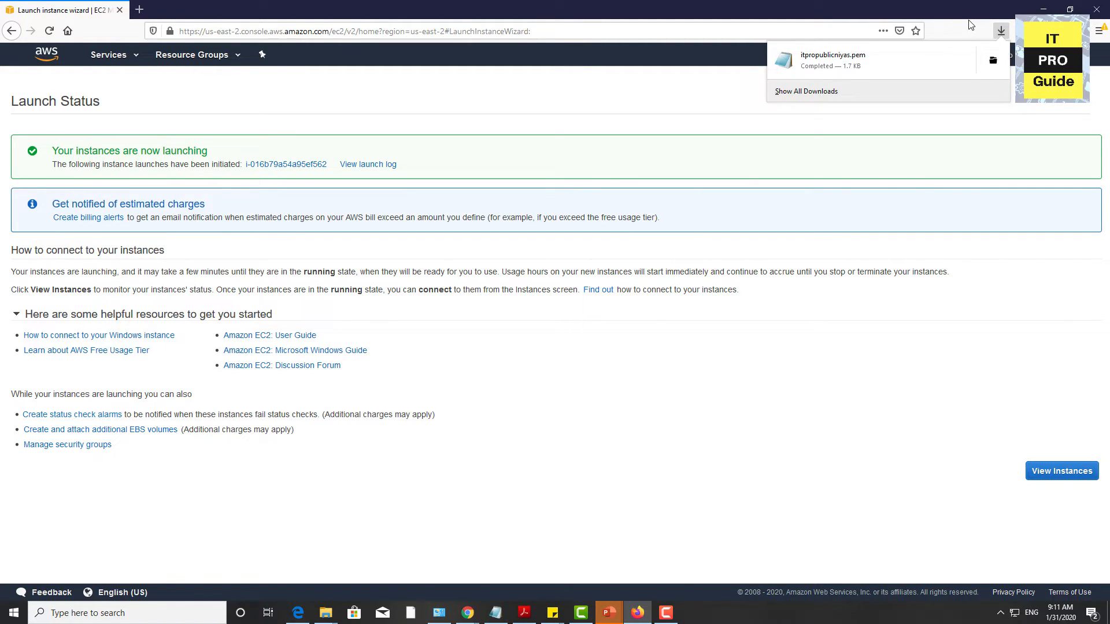
{"action": "left_click", "coordinate": [970, 24]}
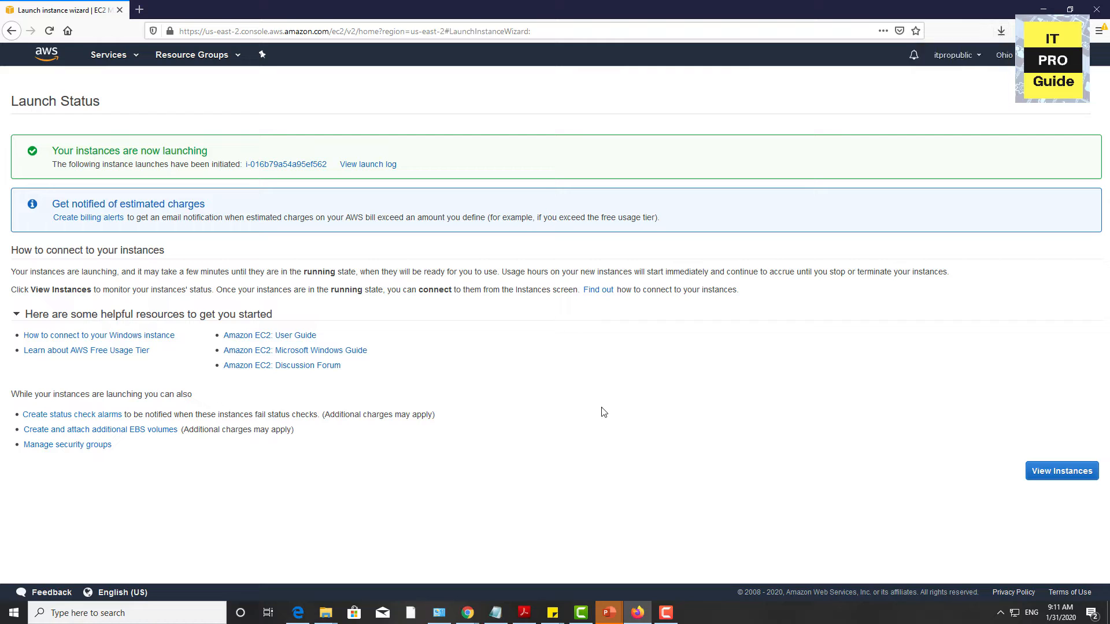
{"action": "left_click", "coordinate": [1050, 471]}
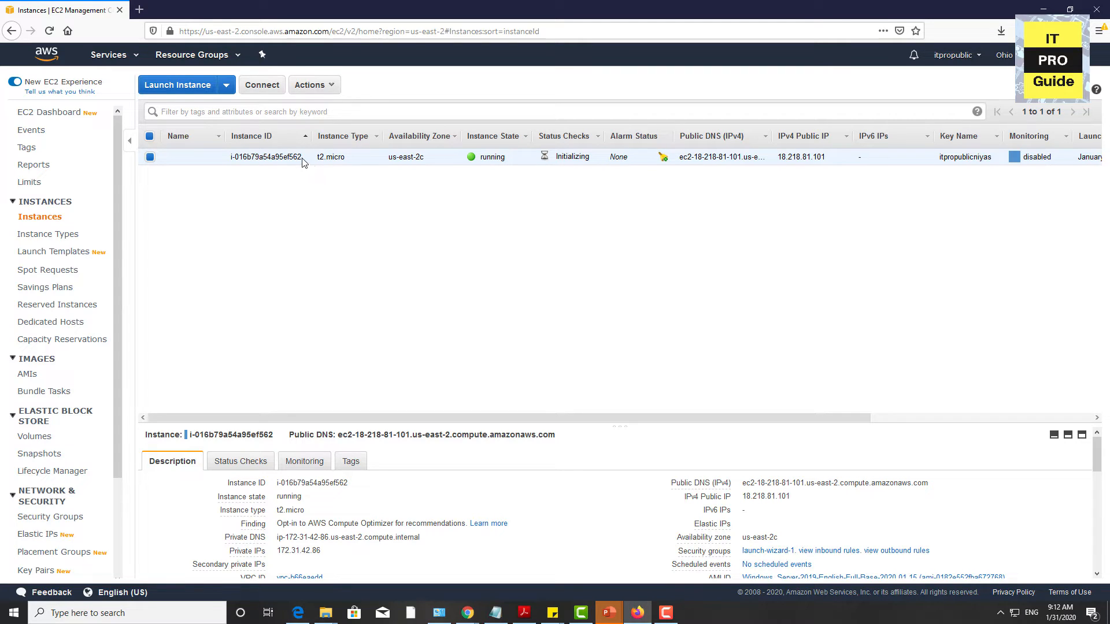
Step: Retrieve the instance's default Windows administrator password by decrypting it with the itpropublicniyas.pem key file
{"action": "left_click", "coordinate": [263, 86]}
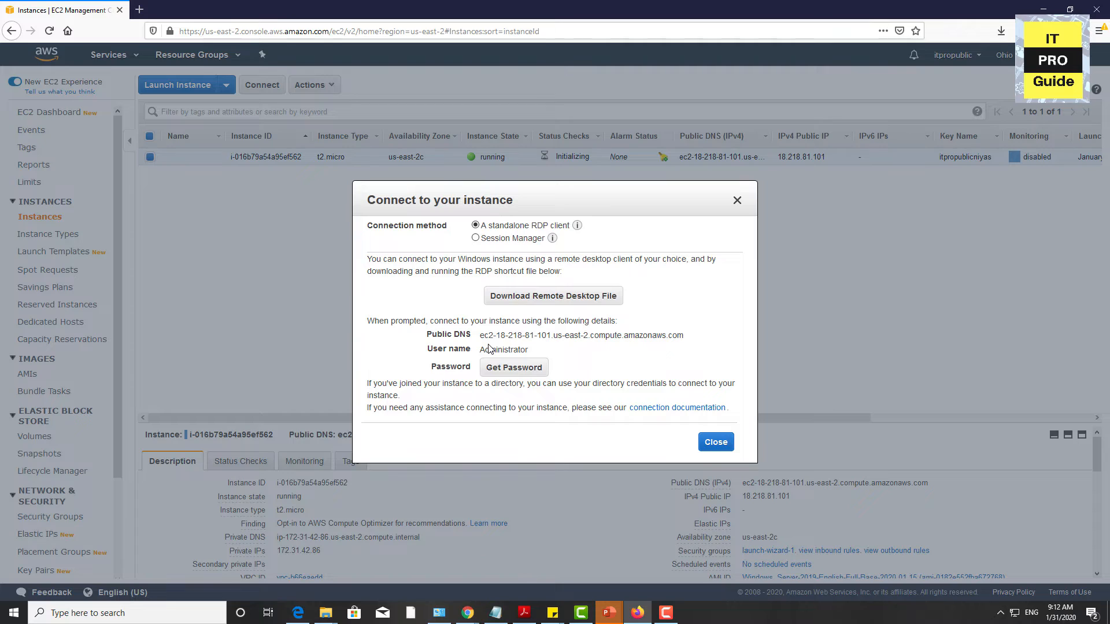
{"action": "left_click", "coordinate": [530, 375]}
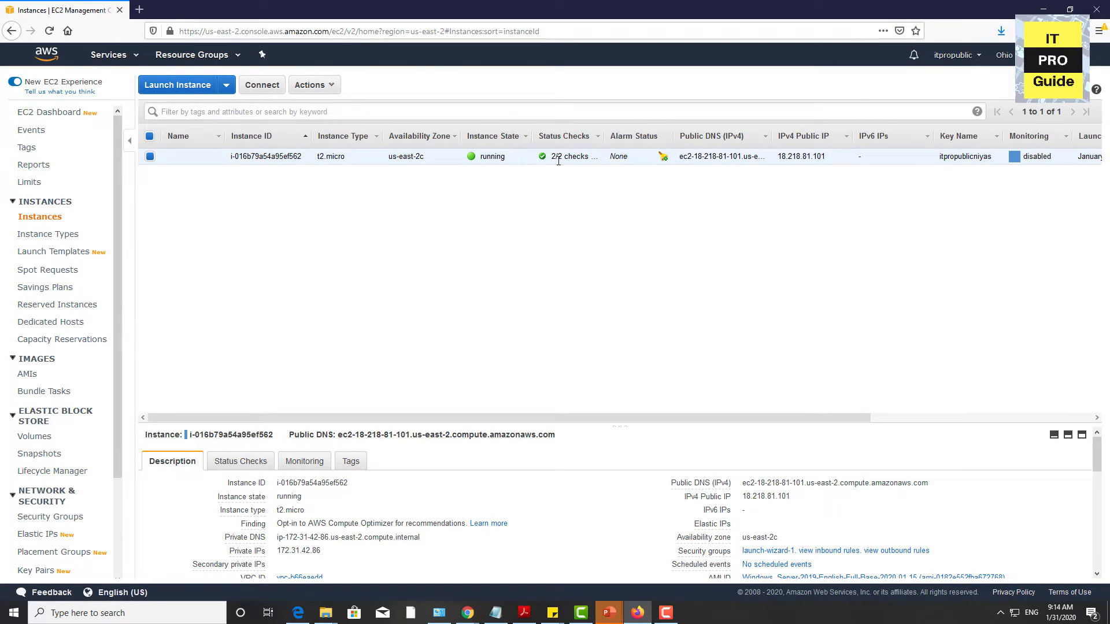
{"action": "right_click", "coordinate": [559, 161]}
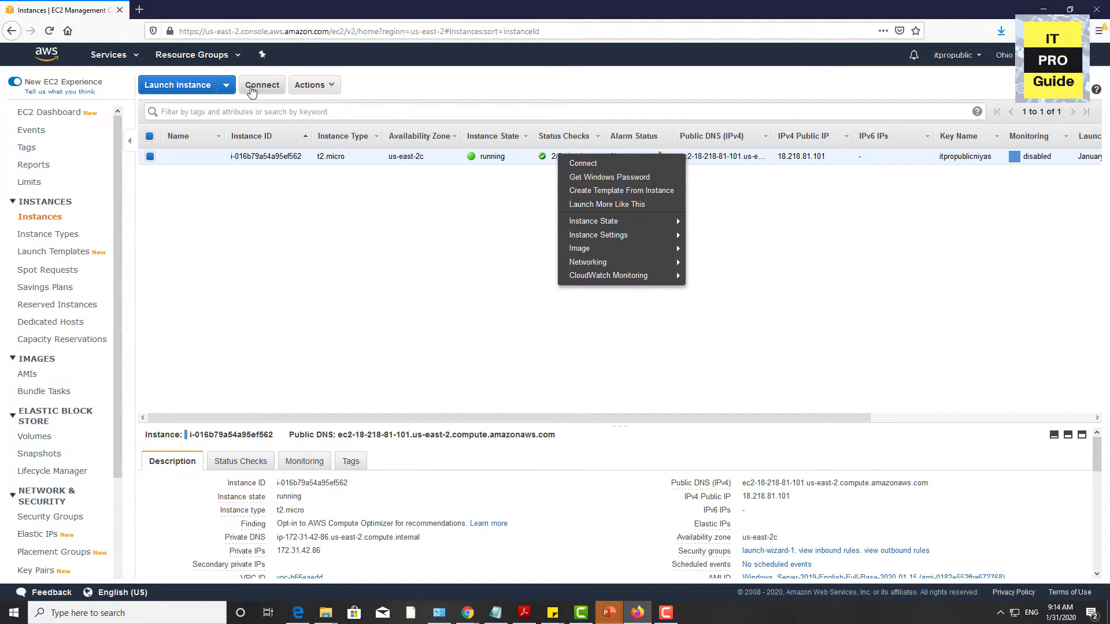
{"action": "left_click", "coordinate": [587, 177]}
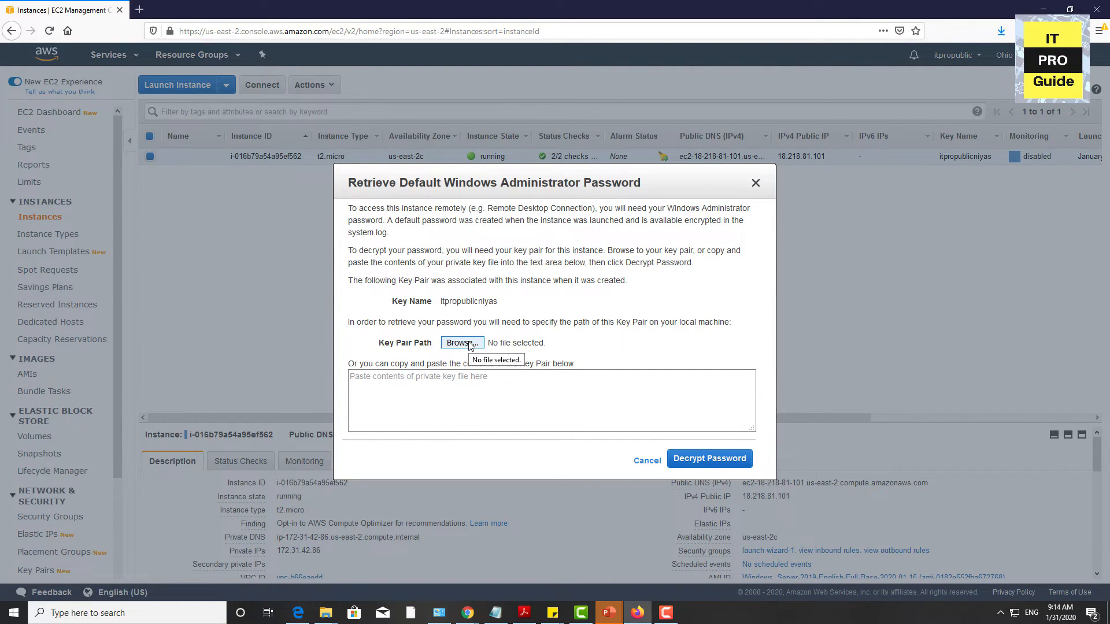
{"action": "left_click", "coordinate": [1000, 31]}
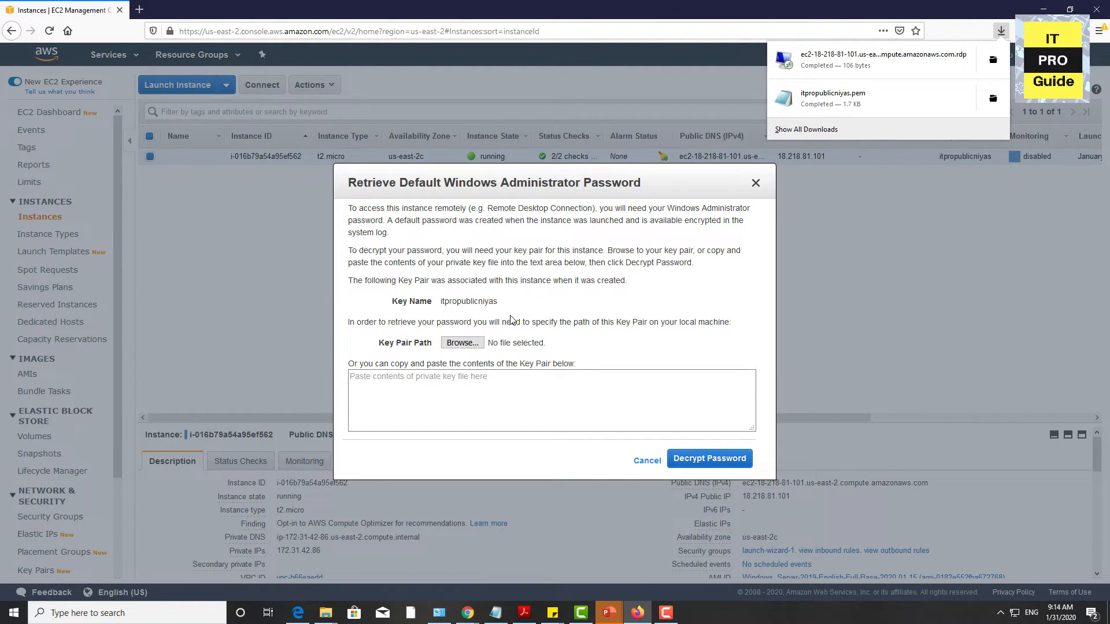
{"action": "left_click", "coordinate": [464, 344]}
{"action": "left_click", "coordinate": [464, 345]}
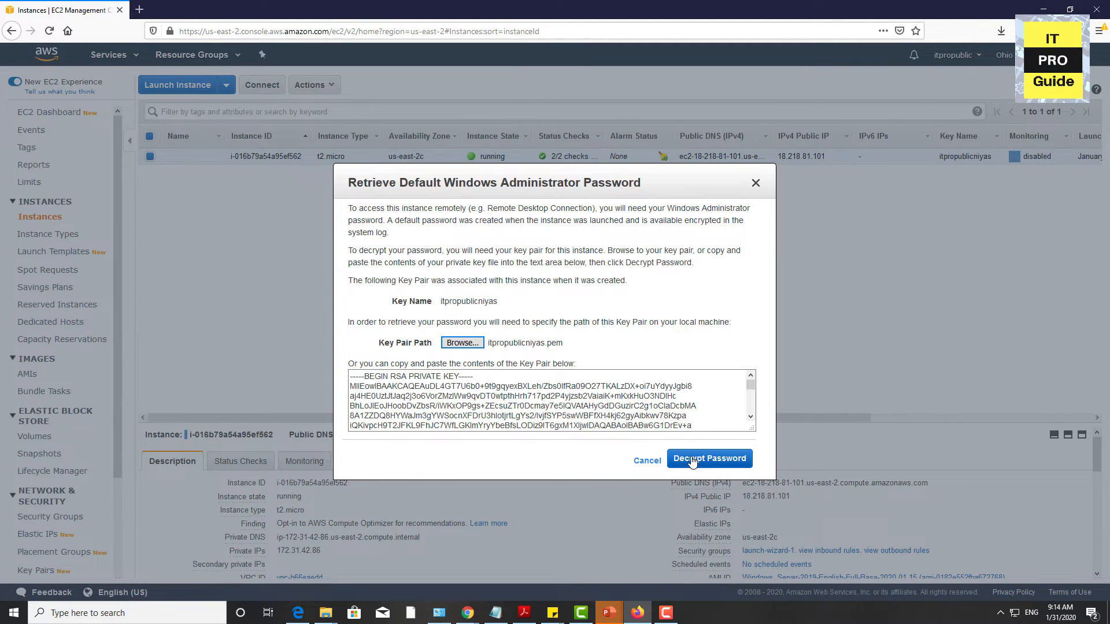
{"action": "left_click", "coordinate": [691, 459]}
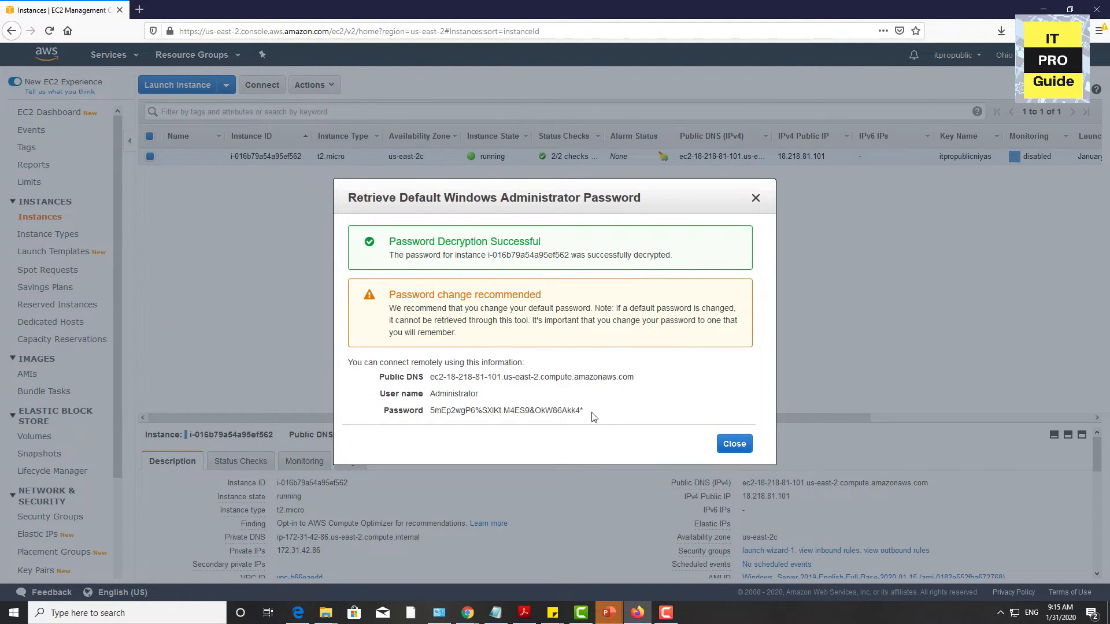
Step: Copy the decrypted administrator password and close the password dialog
{"action": "left_click_drag", "start_coordinate": [595, 416], "coordinate": [427, 413]}
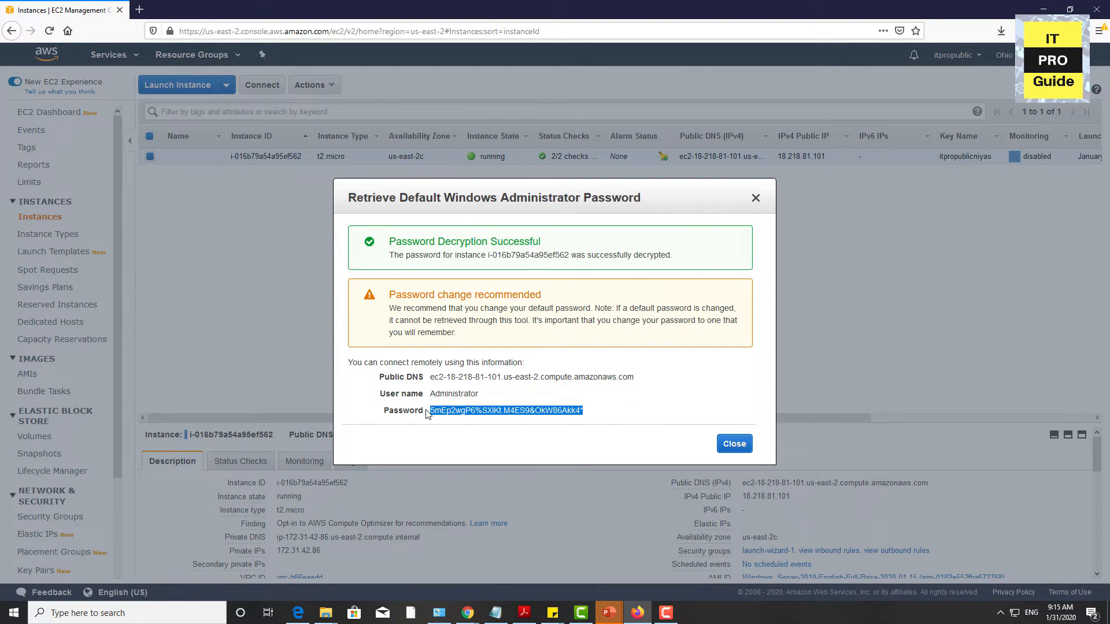
{"action": "right_click", "coordinate": [511, 417]}
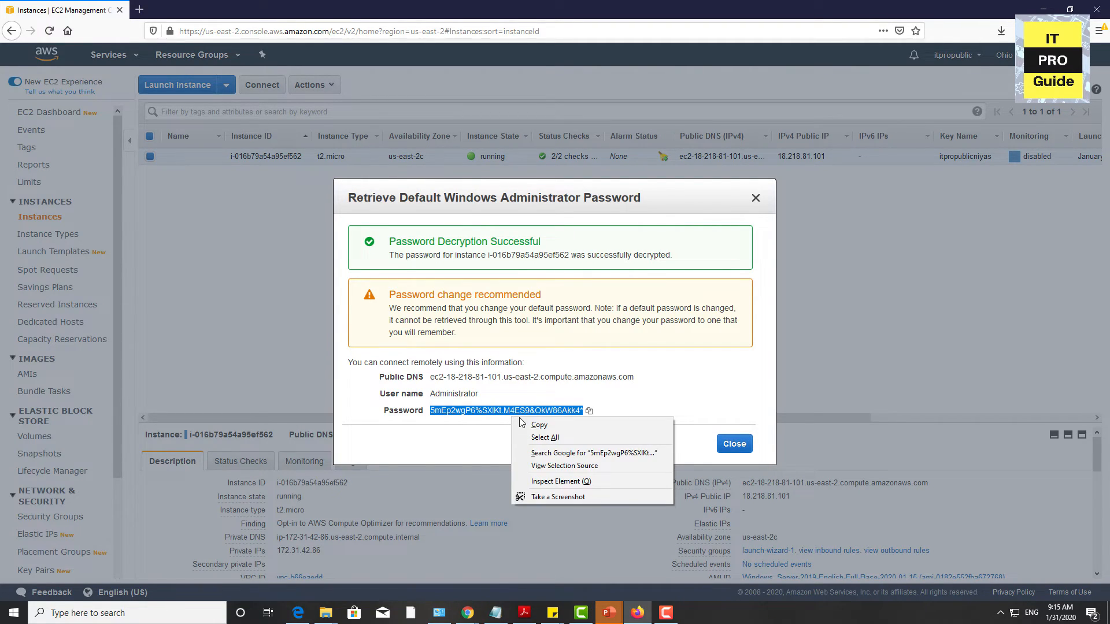
{"action": "left_click", "coordinate": [523, 425]}
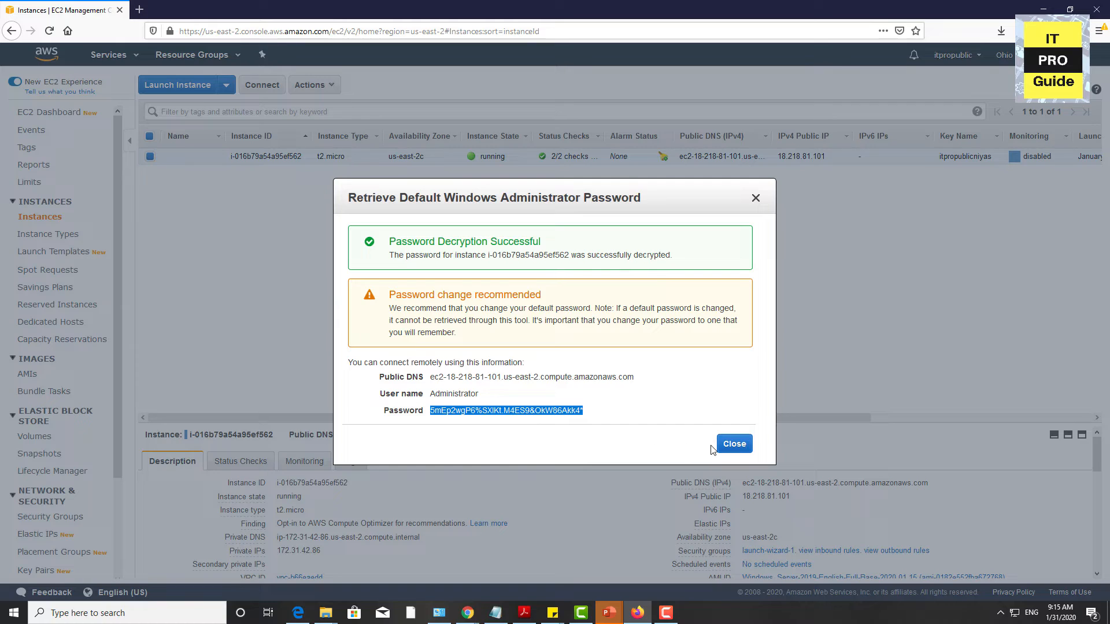
{"action": "left_click", "coordinate": [725, 446]}
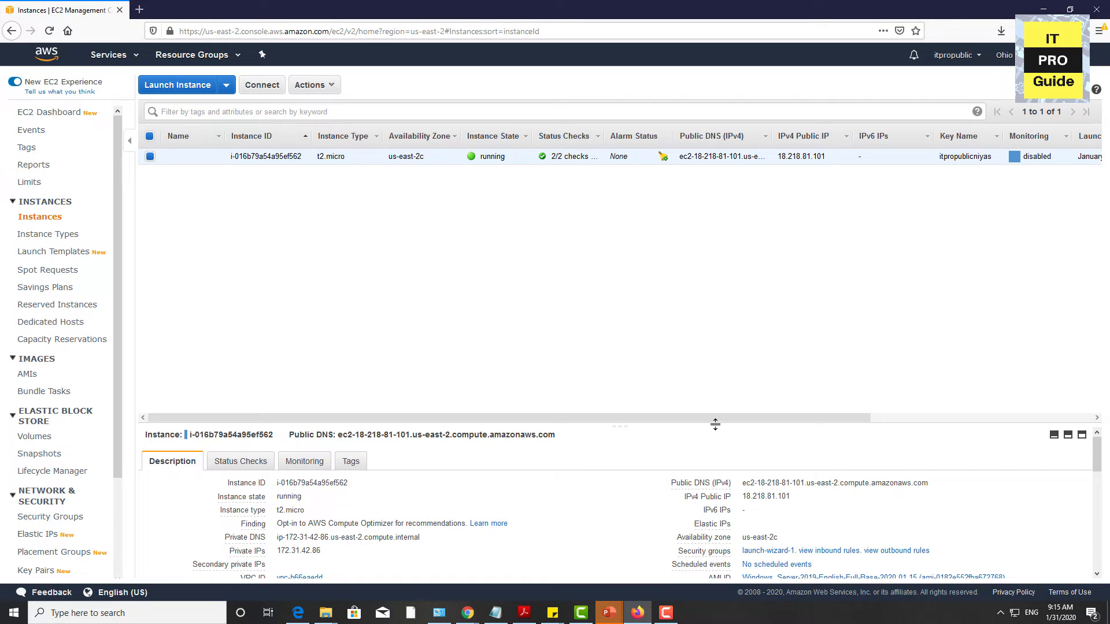
Step: Download and save the instance's Remote Desktop file for a standalone RDP client, and close the connection dialog
{"action": "left_click", "coordinate": [263, 86]}
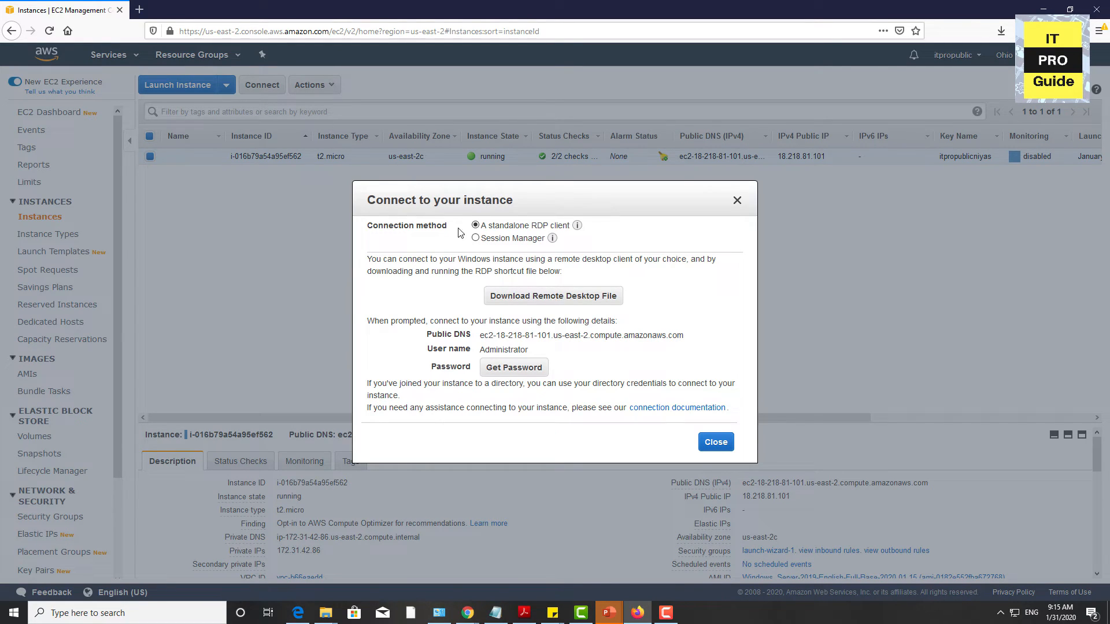
{"action": "left_click", "coordinate": [530, 305]}
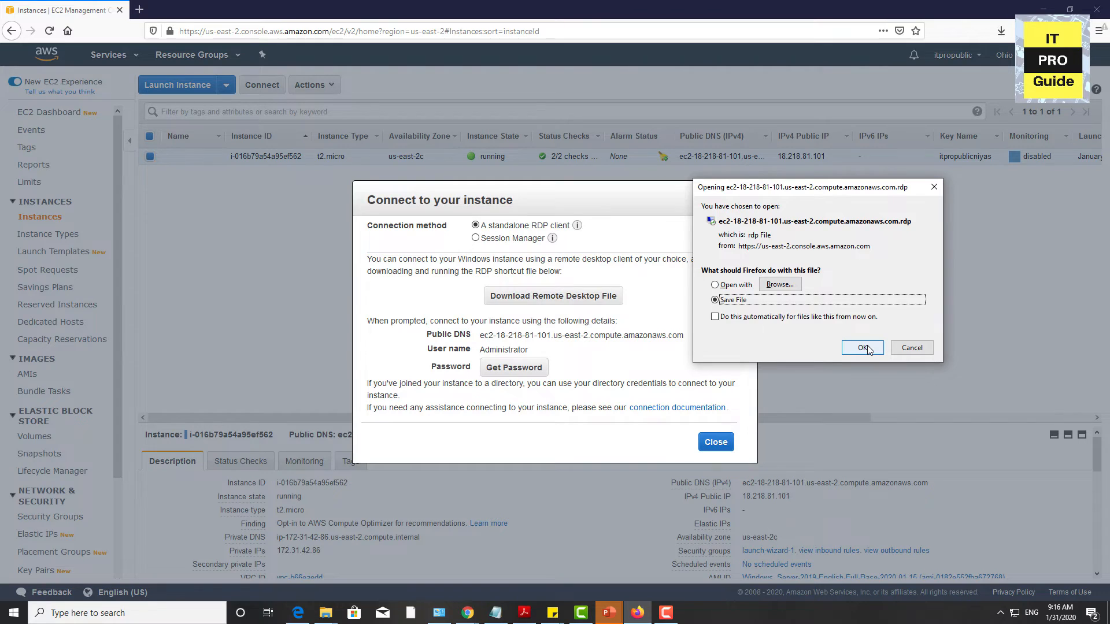
{"action": "left_click", "coordinate": [865, 348]}
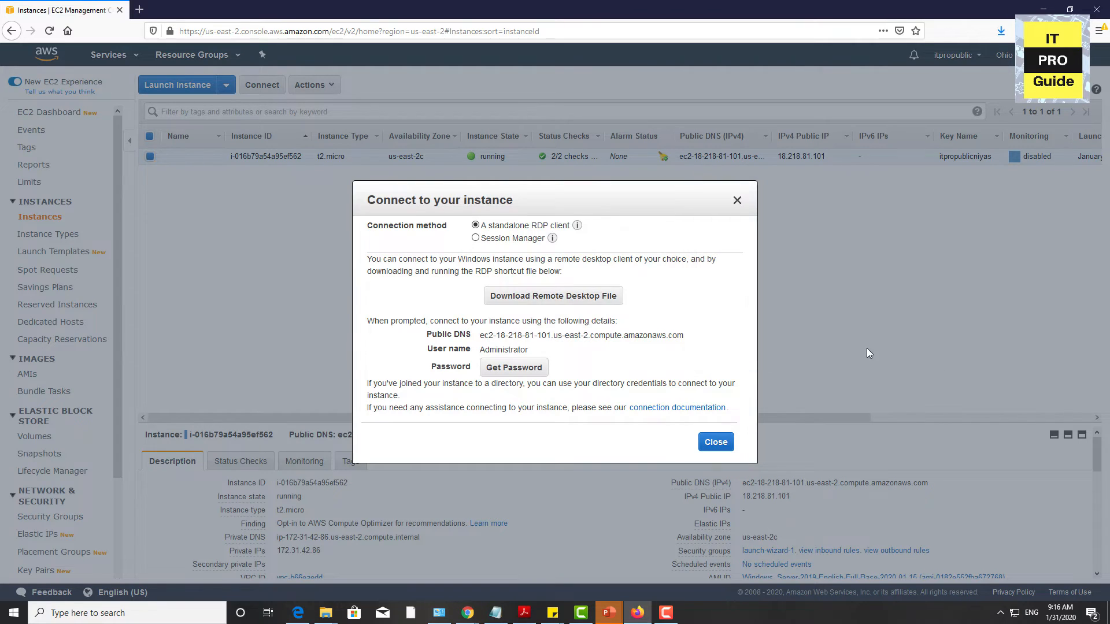
{"action": "left_click", "coordinate": [716, 443]}
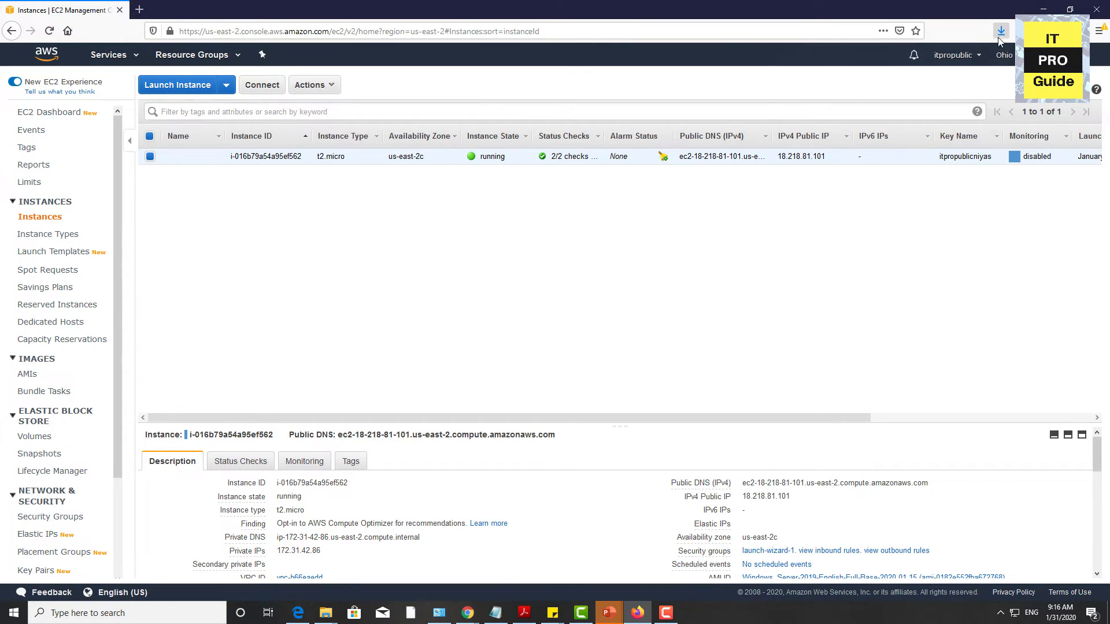
Step: Open the downloaded Remote Desktop file and connect despite the unidentified publisher
{"action": "left_click", "coordinate": [1000, 30]}
{"action": "left_click", "coordinate": [845, 62]}
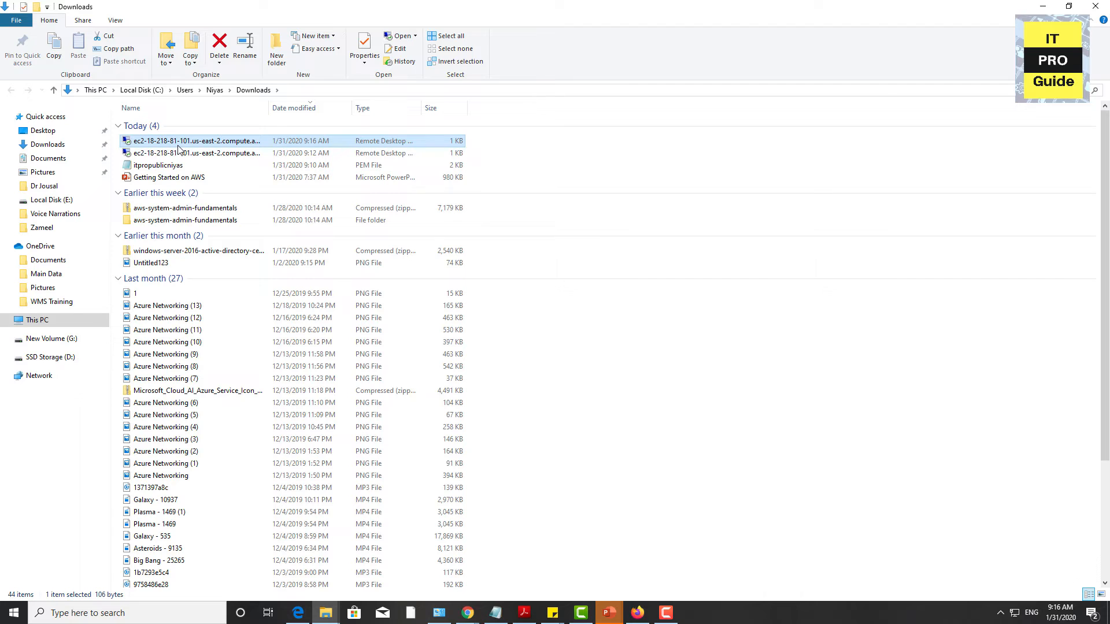
{"action": "double_click", "coordinate": [181, 142]}
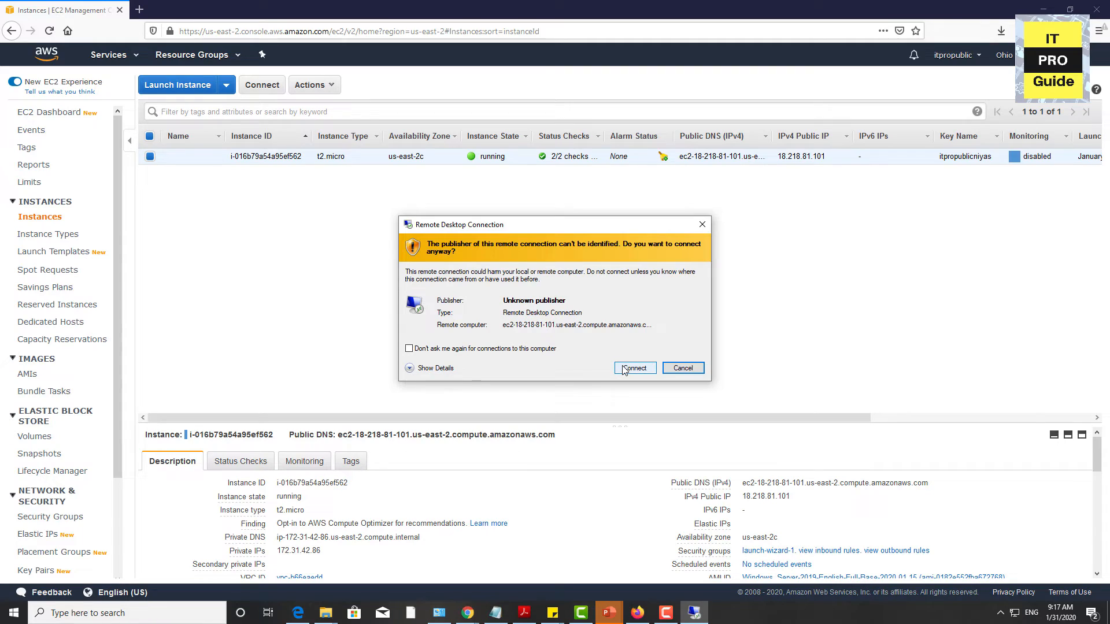
{"action": "left_click", "coordinate": [635, 368]}
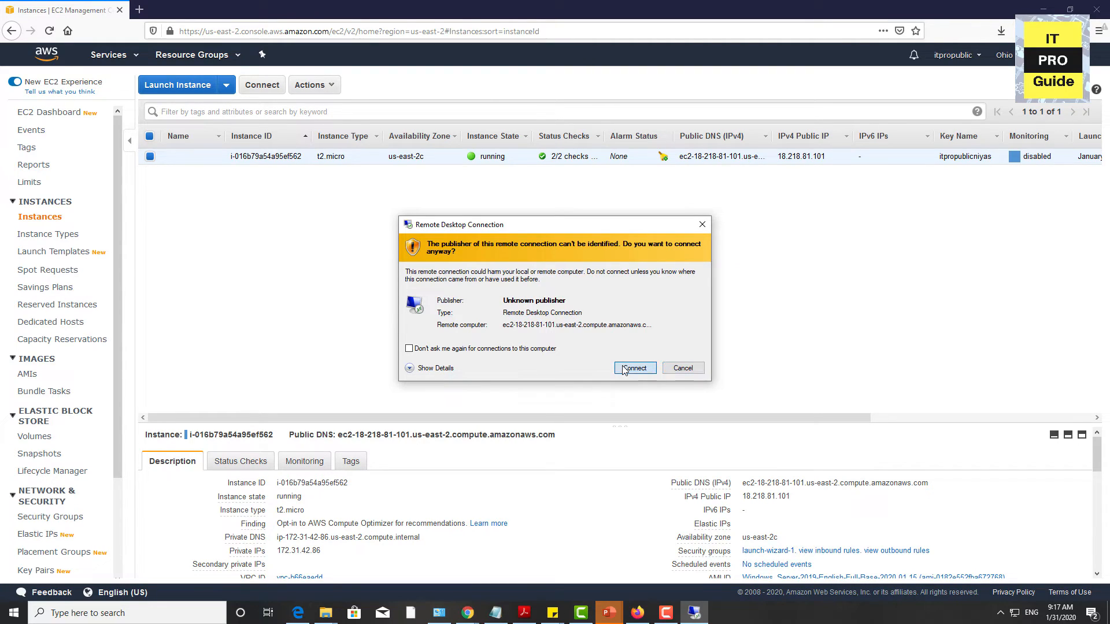
Step: Sign in to the remote server as .\Administrator with the copied account password, accepting the untrusted certificate
{"action": "type", "text": "."}
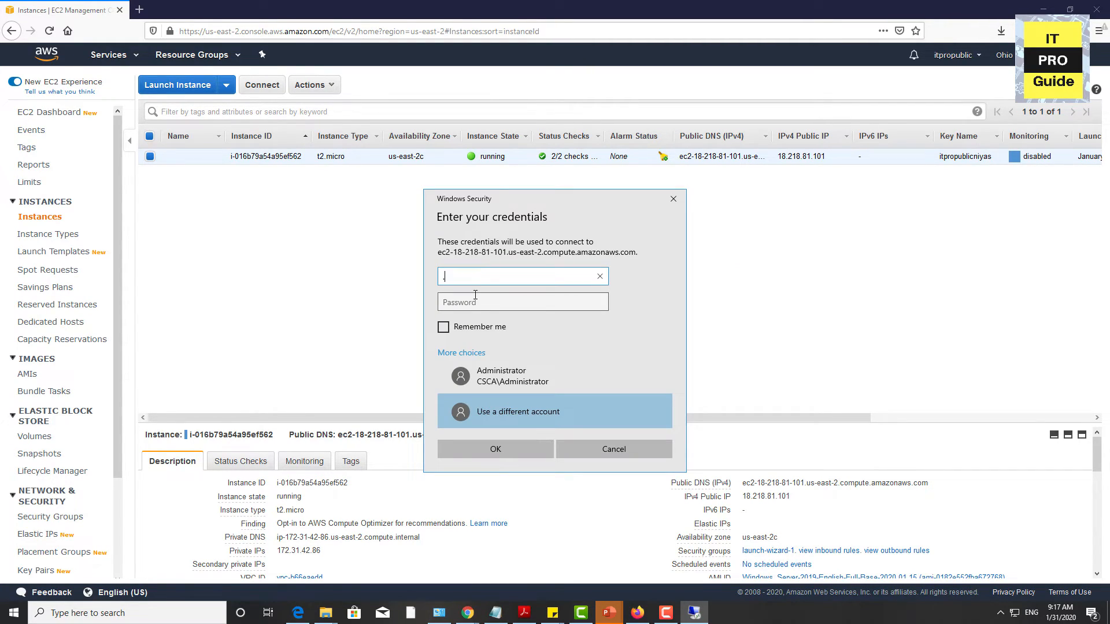
{"action": "type", "text": "\\Administrator"}
{"action": "key", "text": "Tab"}
{"action": "key", "text": "ctrl+v"}
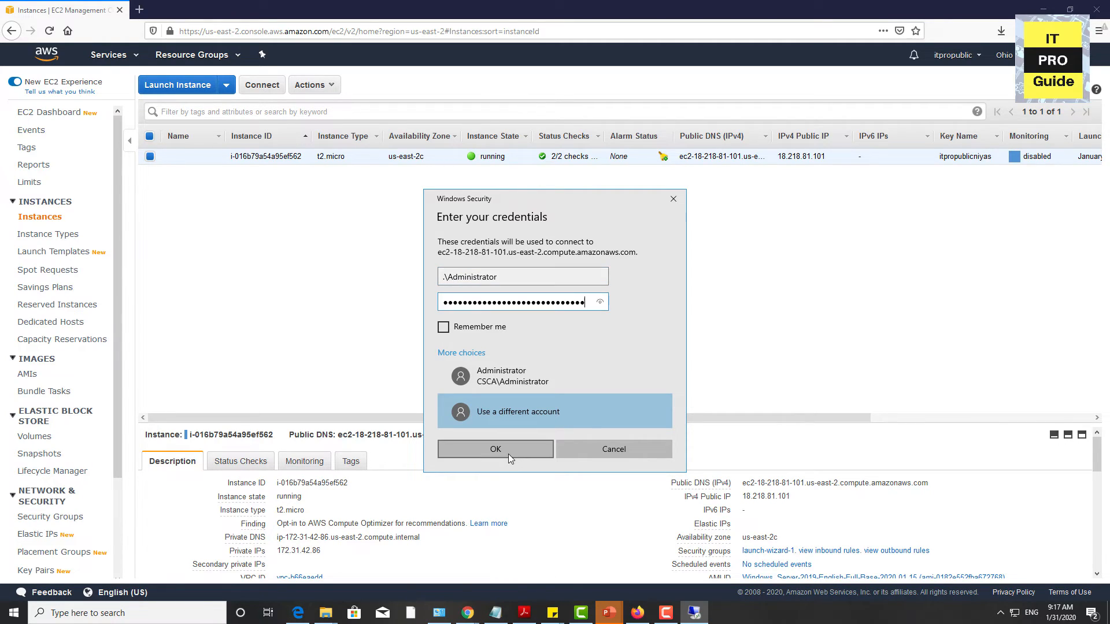
{"action": "left_click", "coordinate": [508, 453]}
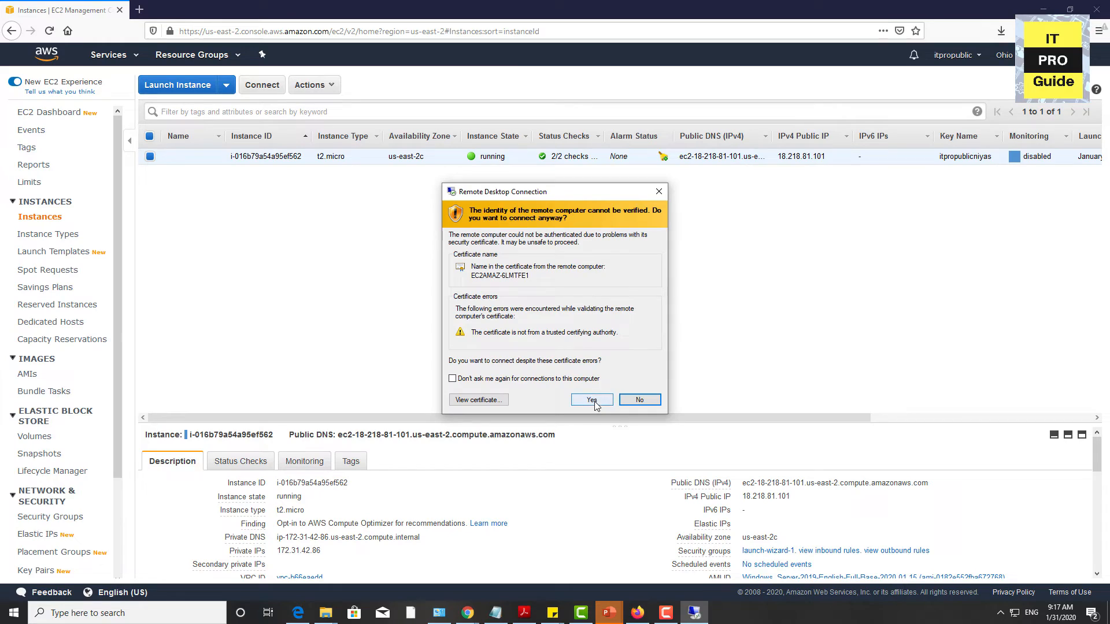
{"action": "left_click", "coordinate": [595, 402]}
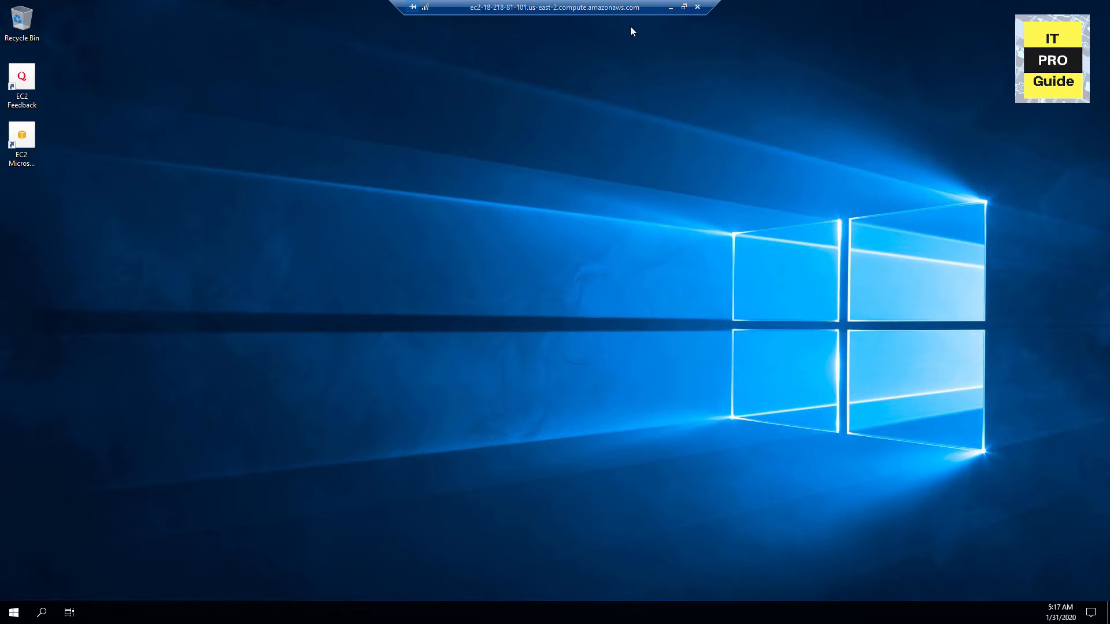
{"action": "left_click", "coordinate": [14, 613]}
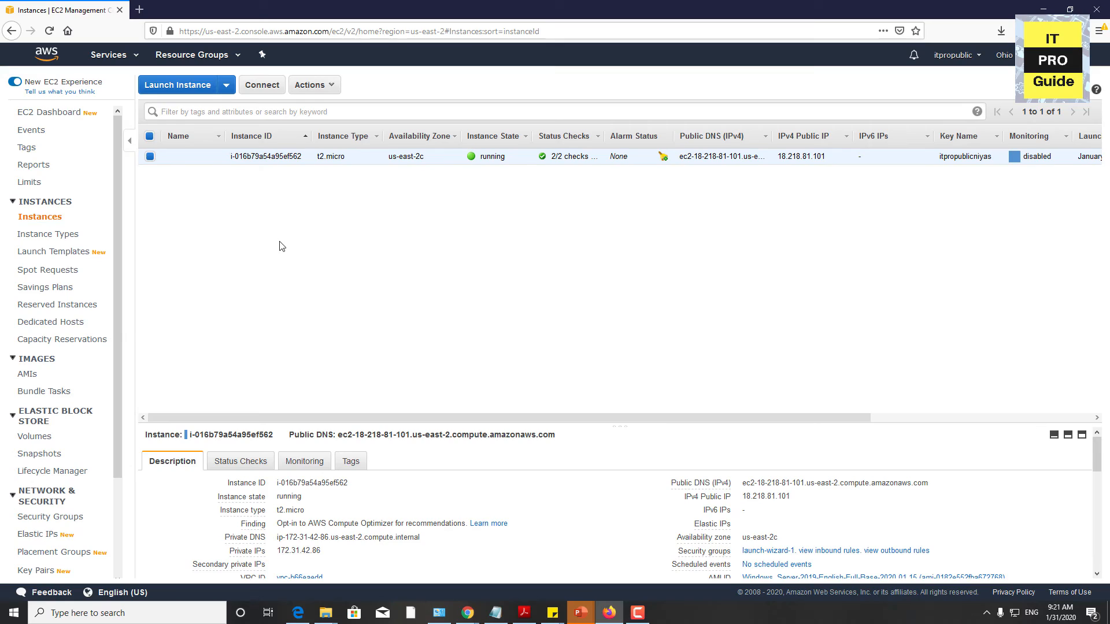
Step: Terminate the running t2.micro instance and confirm its termination
{"action": "right_click", "coordinate": [301, 161]}
{"action": "mouse_move", "coordinate": [363, 217]}
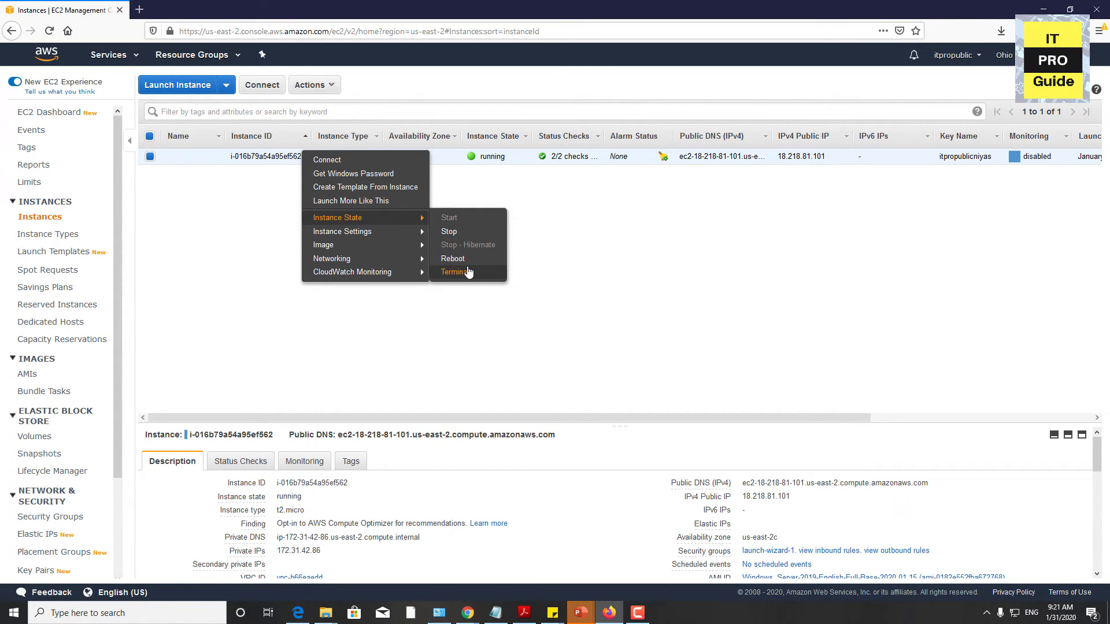
{"action": "left_click", "coordinate": [468, 273]}
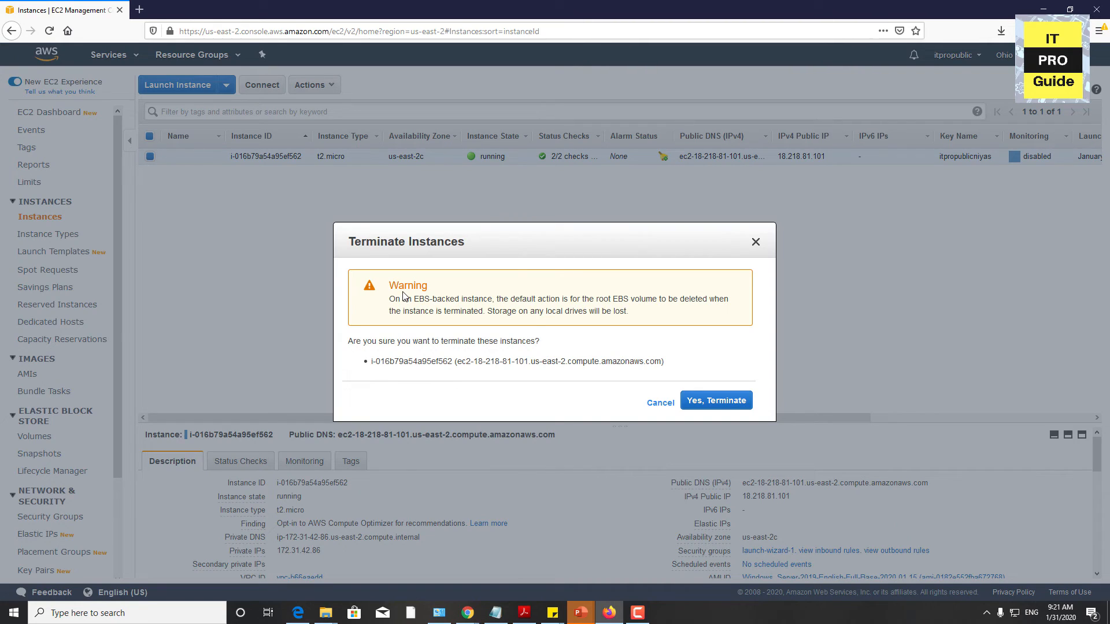
{"action": "left_click", "coordinate": [725, 409]}
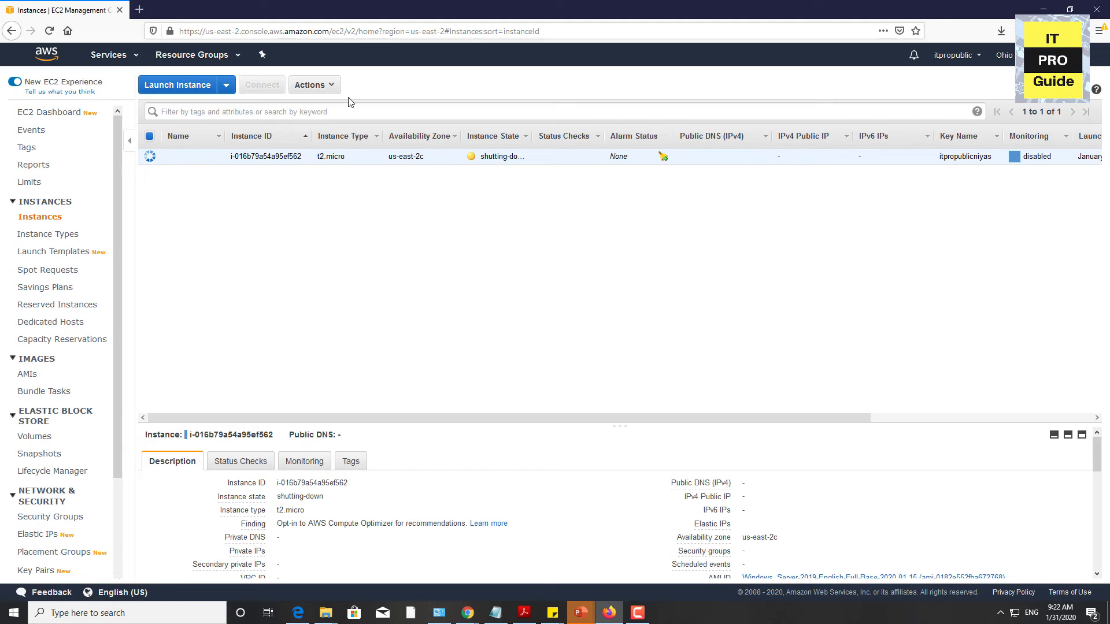
{"action": "left_click", "coordinate": [323, 89]}
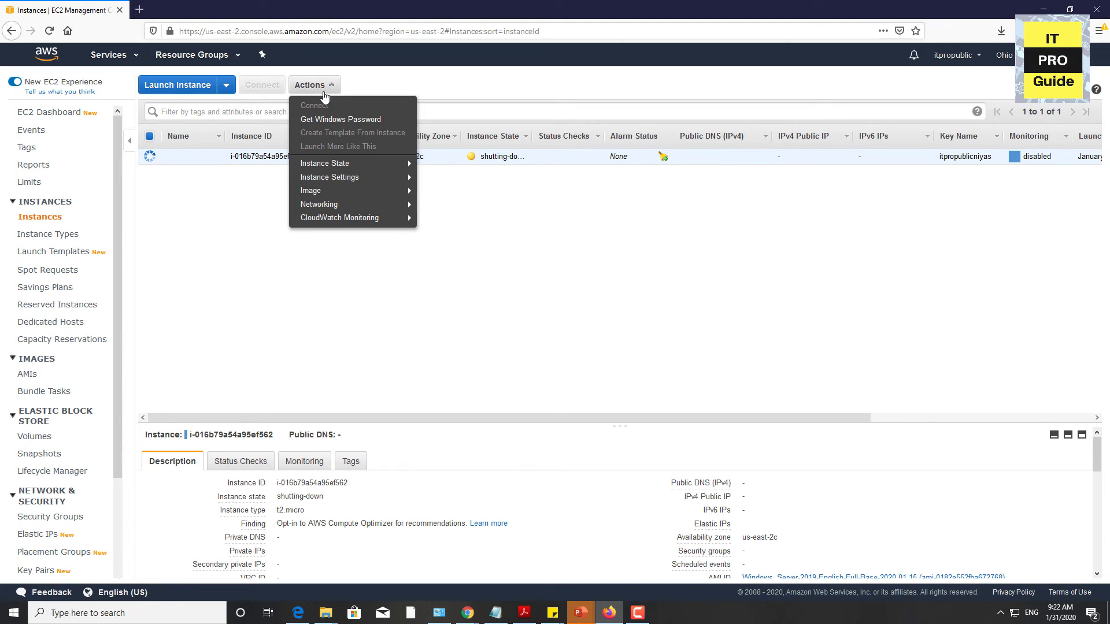
{"action": "left_click", "coordinate": [586, 336]}
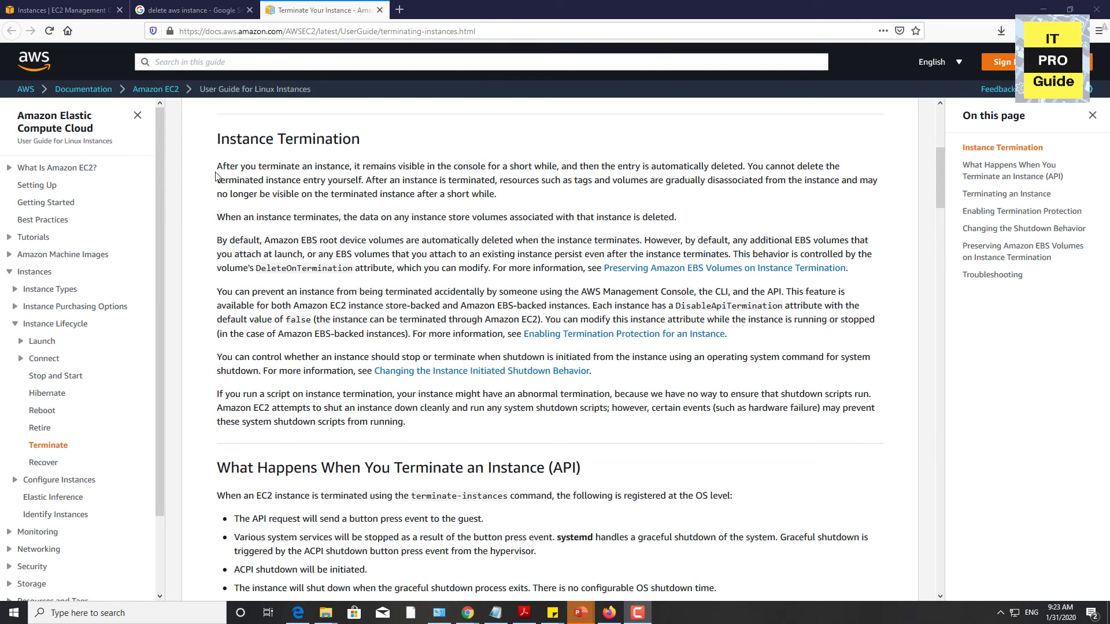
Step: Review the Instance Termination section of the AWS guide, highlighting its first two paragraphs on the terminated instance's console entry and instance store data
{"action": "left_click_drag", "start_coordinate": [216, 175], "coordinate": [679, 232]}
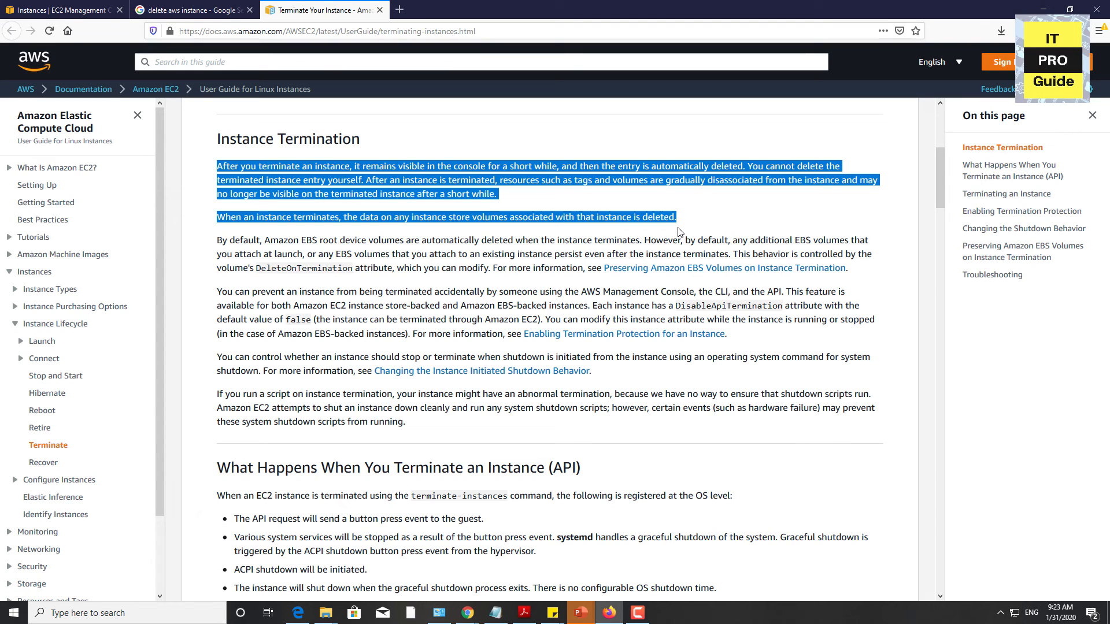
{"action": "scroll", "coordinate": [556, 222], "scroll_direction": "down", "scroll_amount": 1}
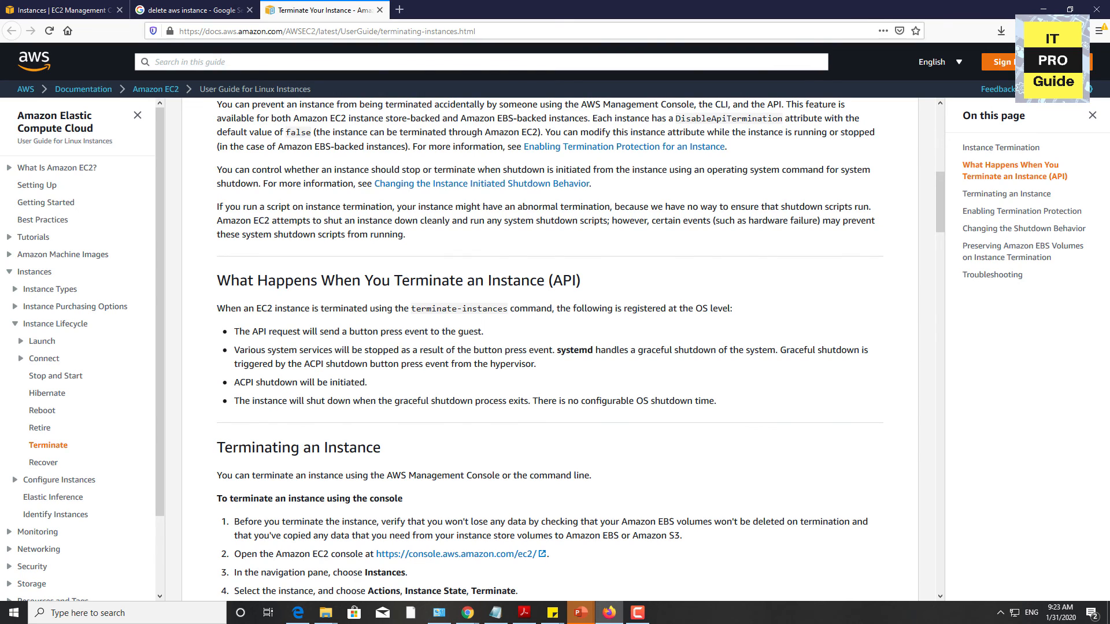
{"action": "scroll", "coordinate": [549, 346], "scroll_direction": "up", "scroll_amount": 3}
{"action": "left_click_drag", "start_coordinate": [217, 166], "coordinate": [678, 233]}
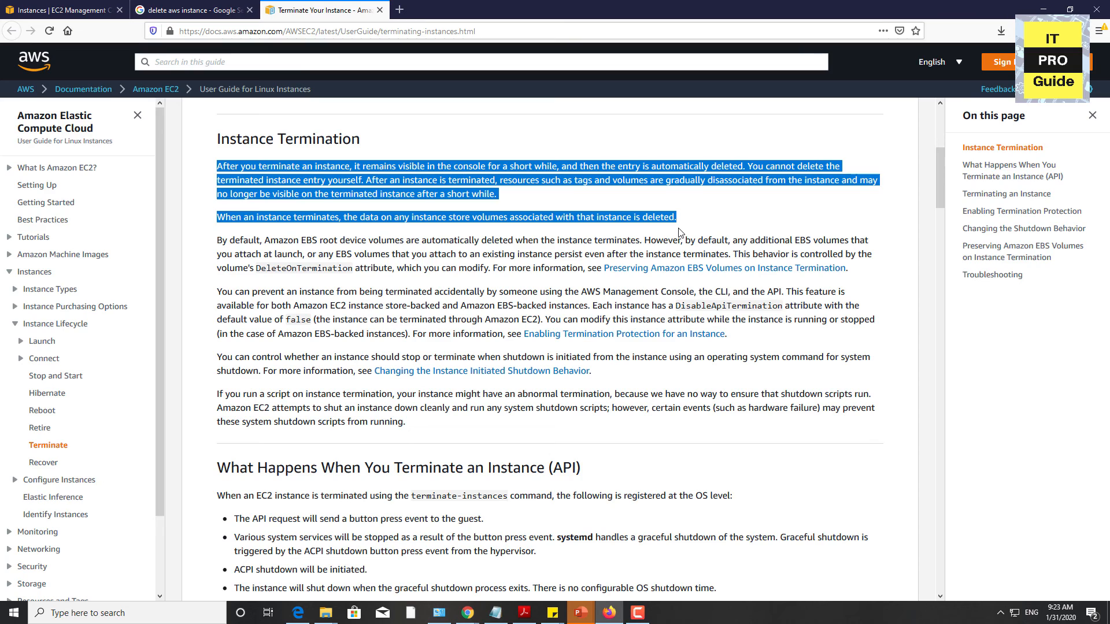